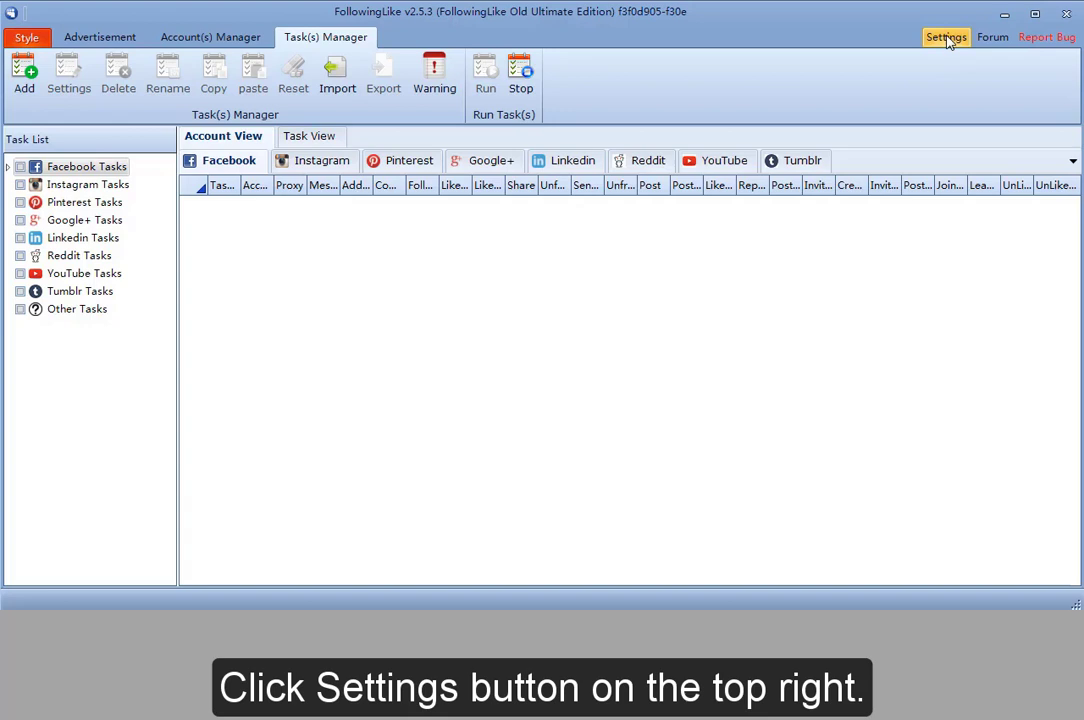
- Review the program's general settings, from the debug window to the update prompt, and accept them as they are
click(946, 38)
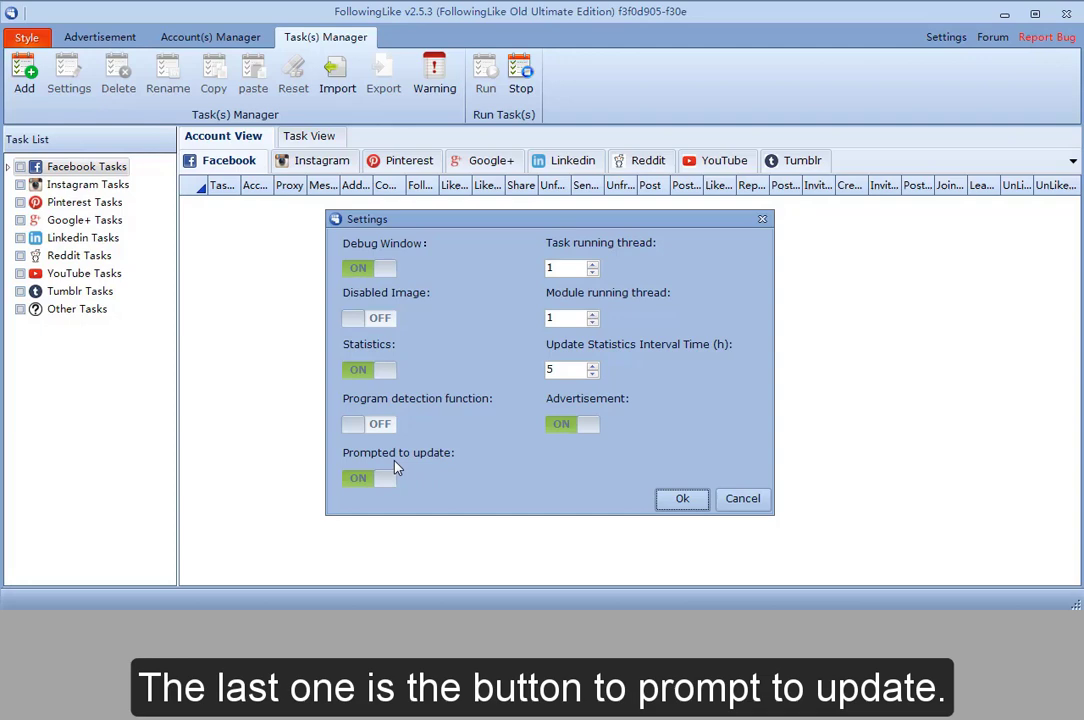
click(682, 502)
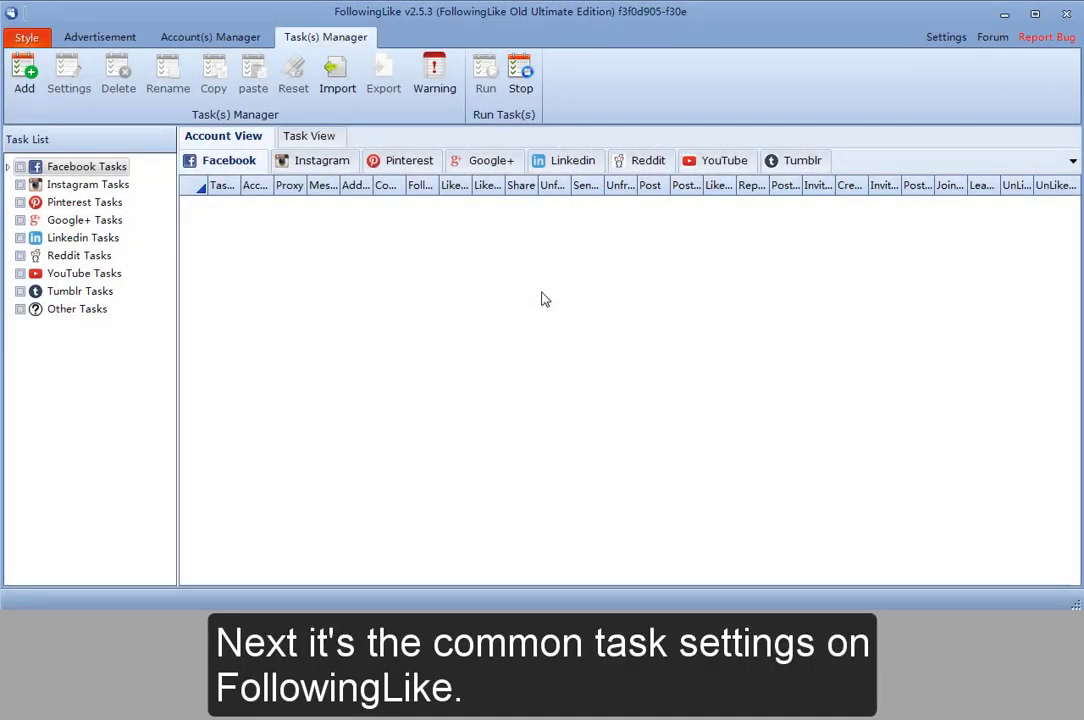
- Open the settings of the Facebook task Add Friends and enable Run all source for its Add Friends module
double_click(46, 168)
click(95, 185)
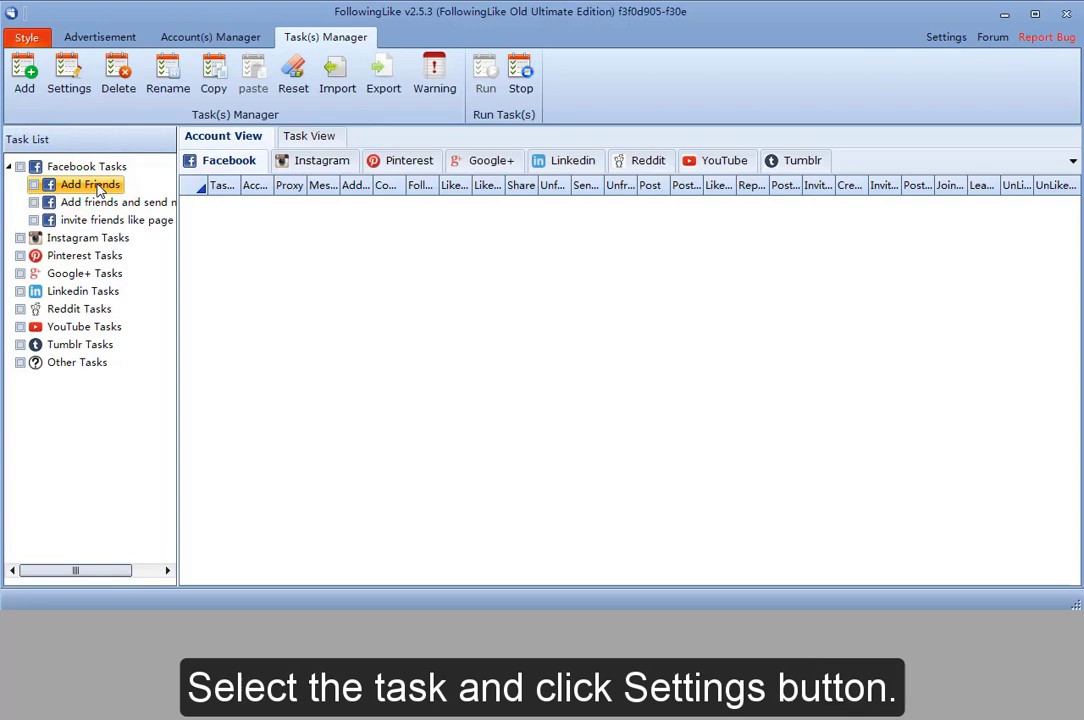
click(69, 90)
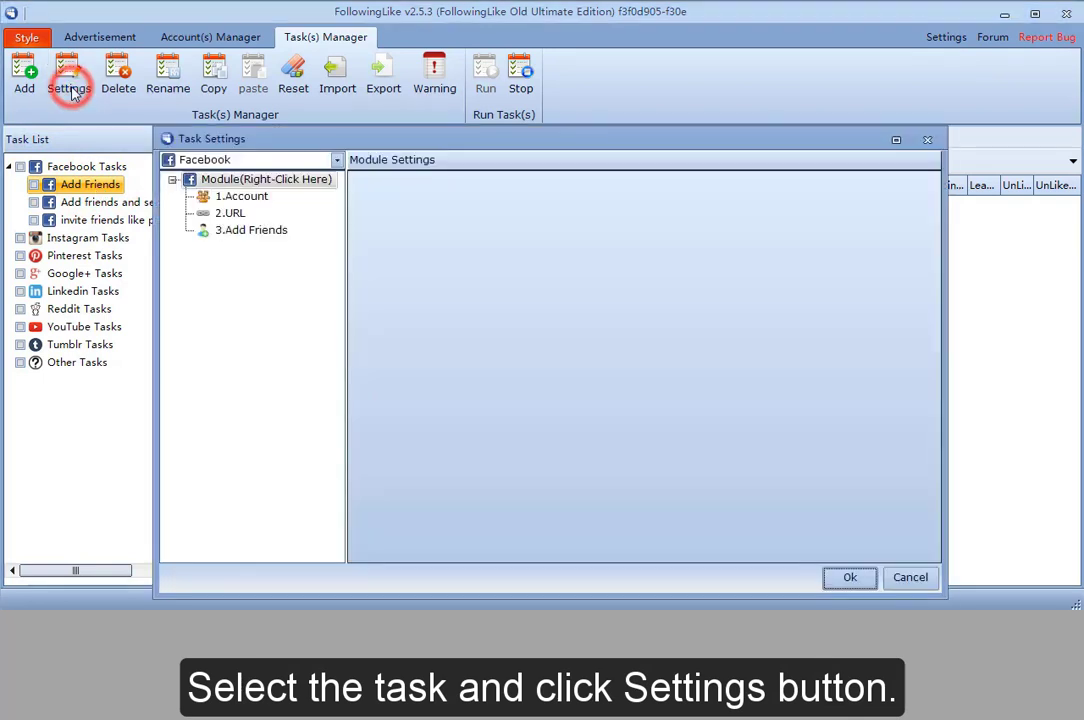
click(266, 233)
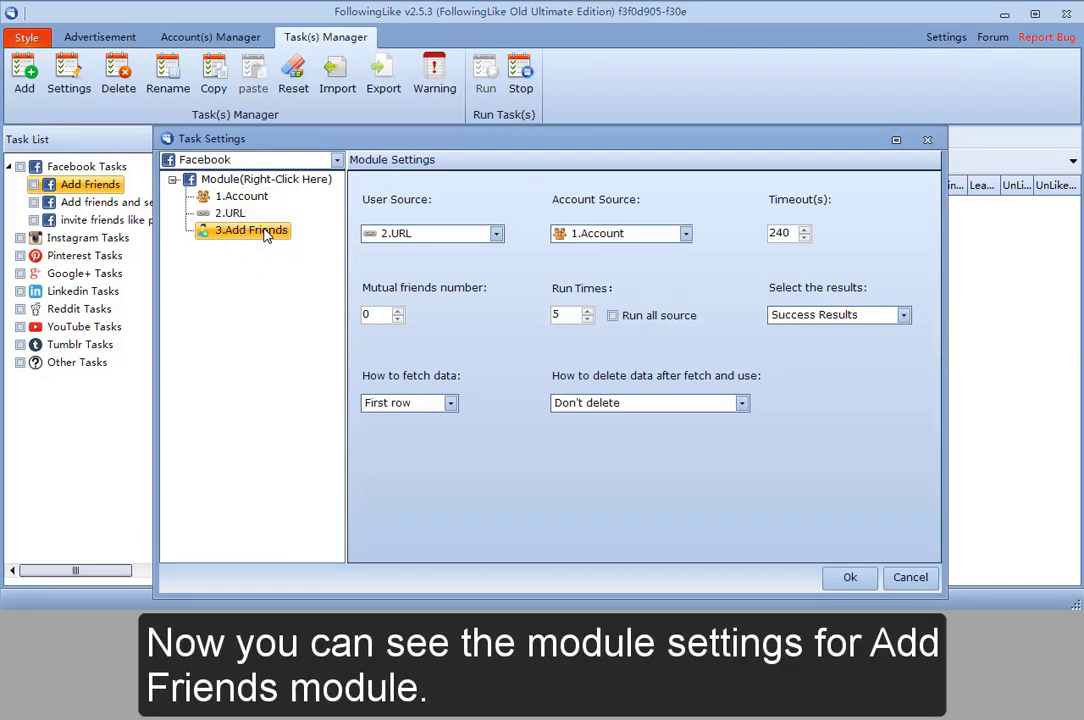
click(784, 233)
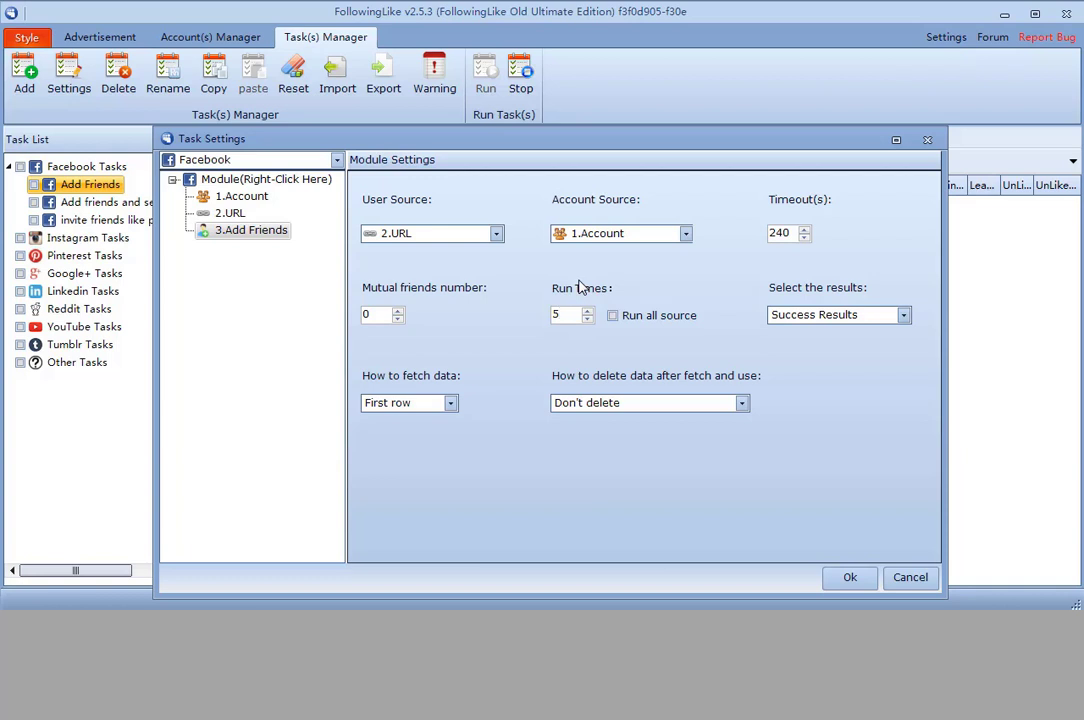
click(632, 315)
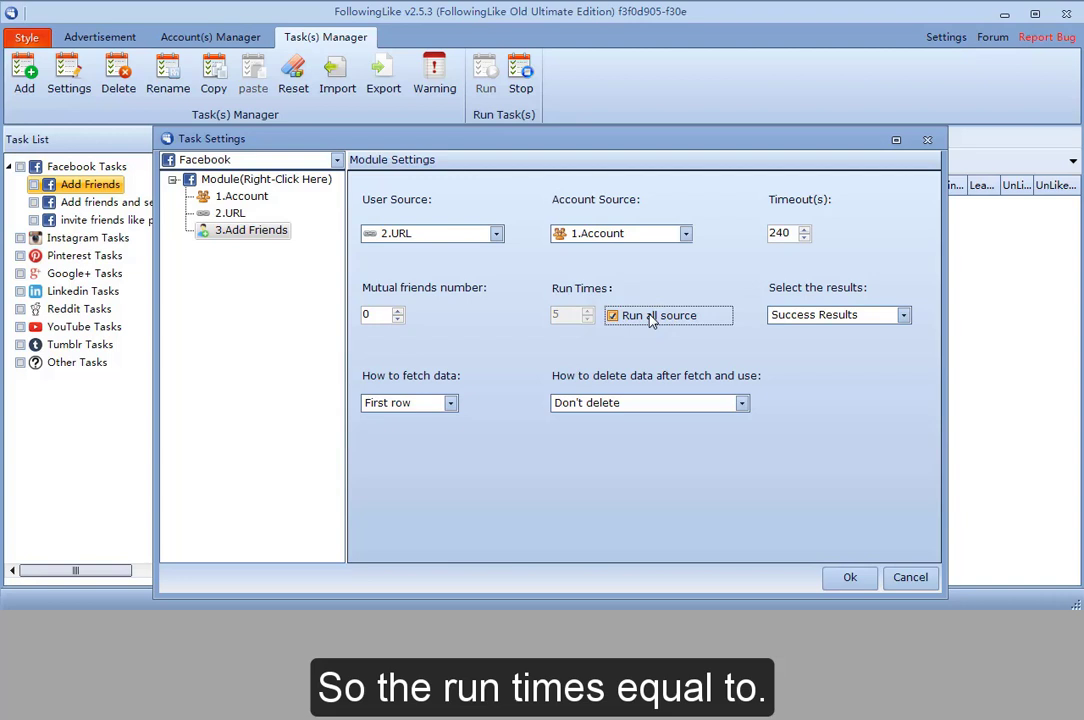
- Examine the input URLs in the URL module and the checked accounts in the Account module, returning to the Add Friends module
click(230, 215)
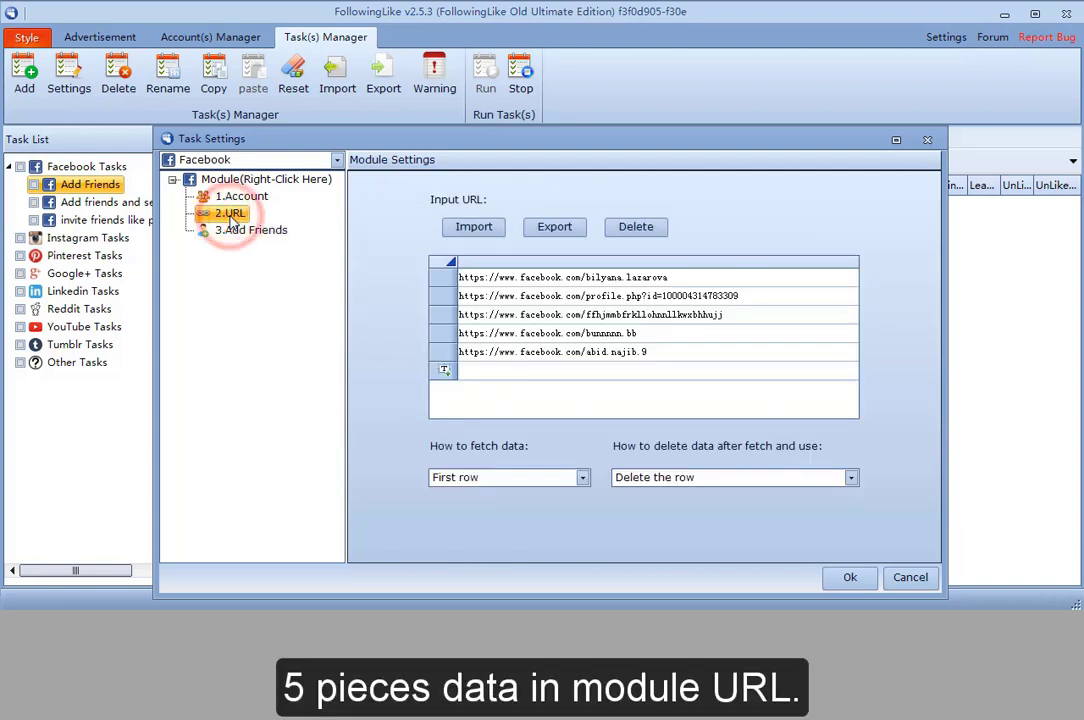
drag(460, 270, 528, 356)
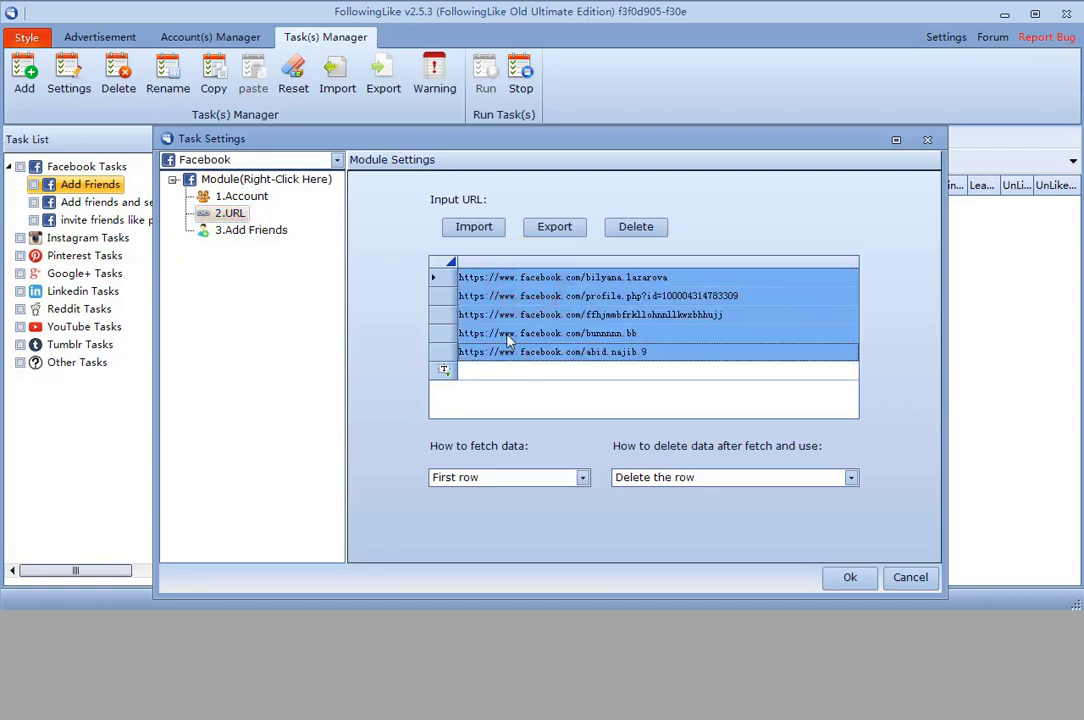
click(205, 197)
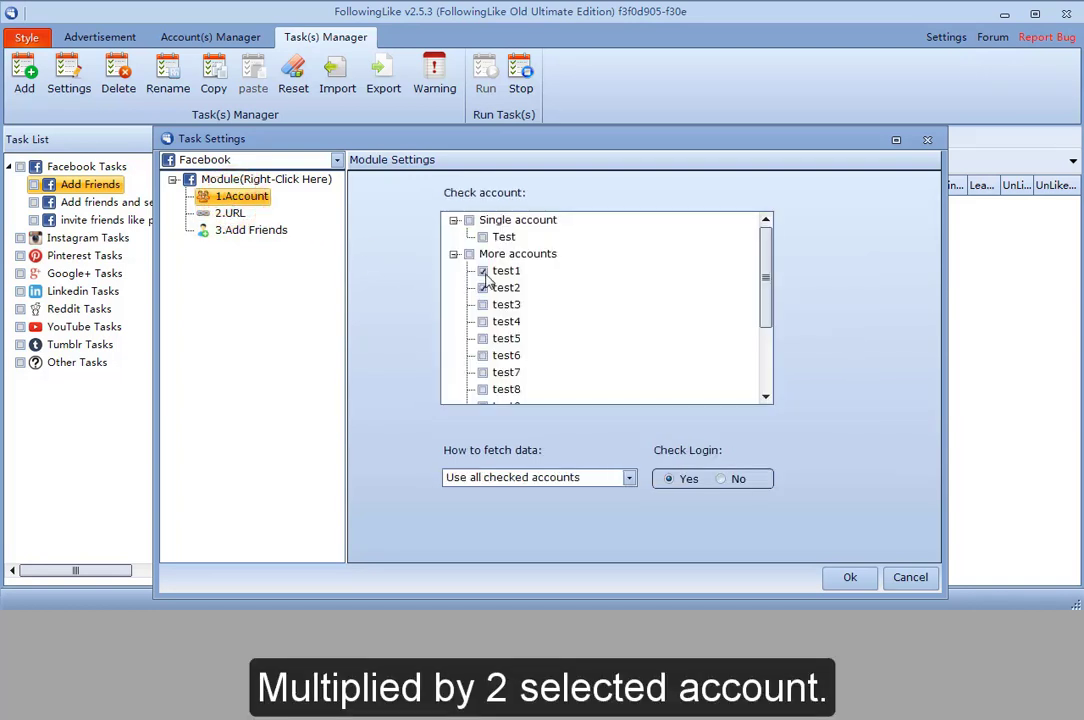
click(253, 231)
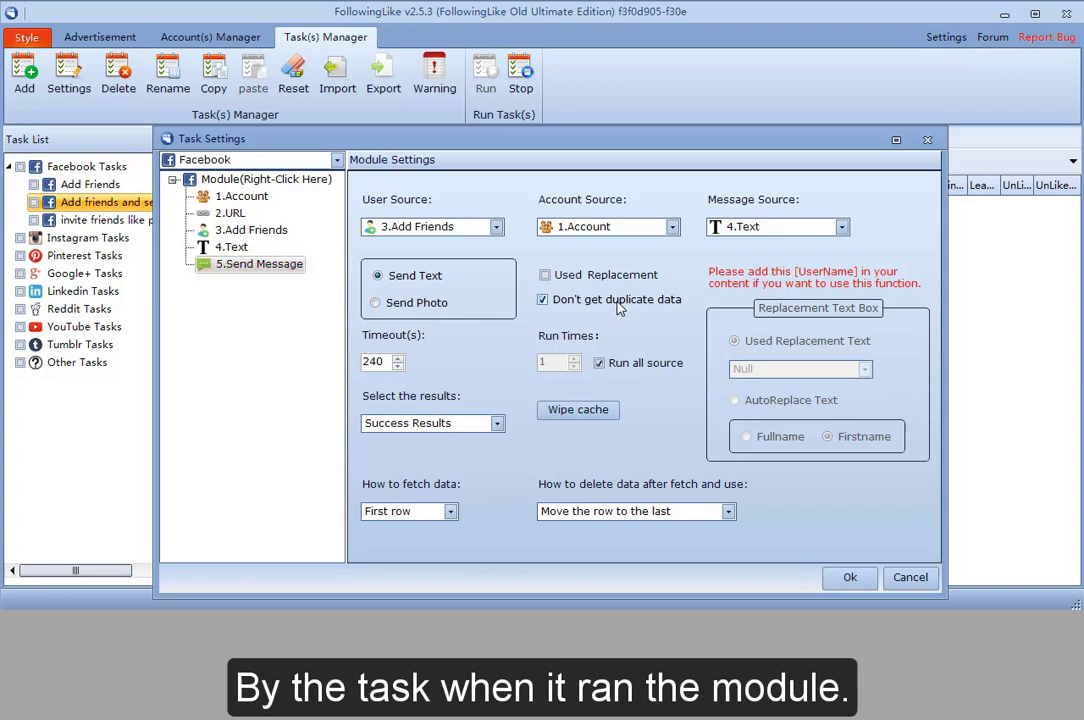
- Wipe the Send Message module's cache and have the Account module fetch data with Use all checked accounts
click(586, 411)
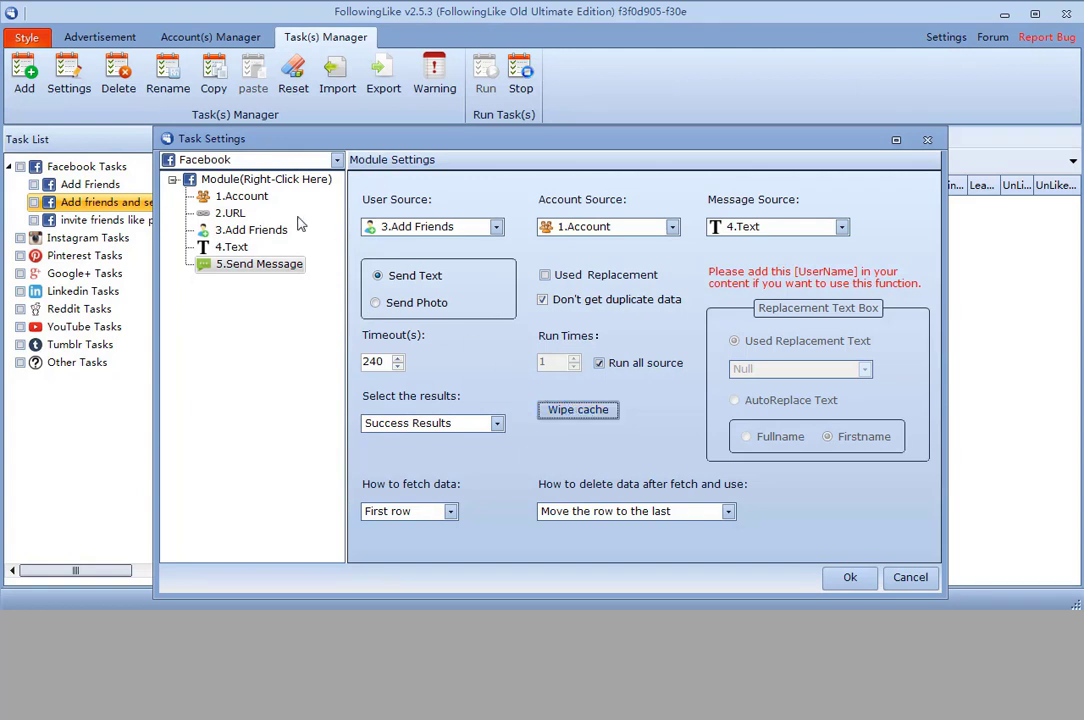
click(237, 198)
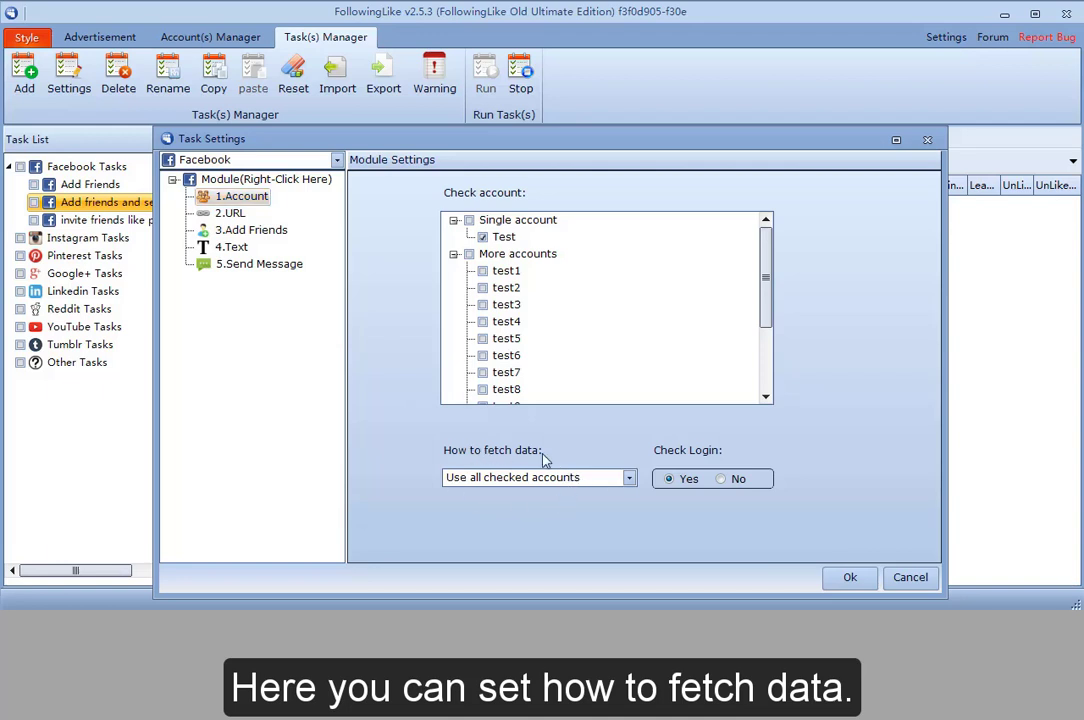
click(581, 478)
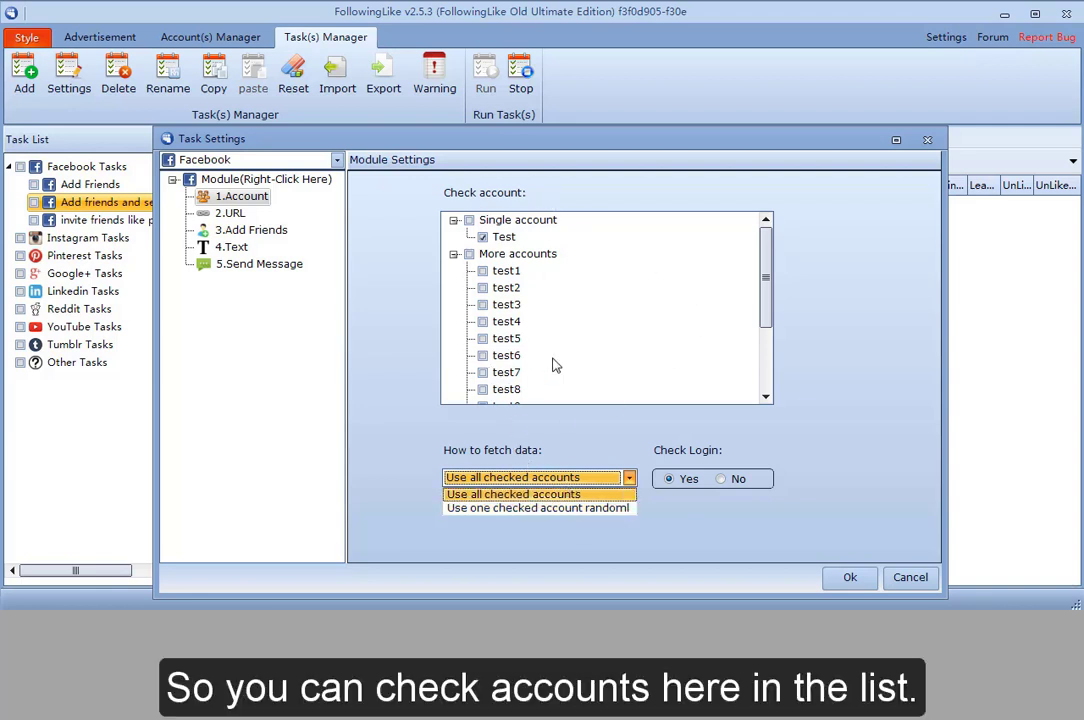
click(537, 481)
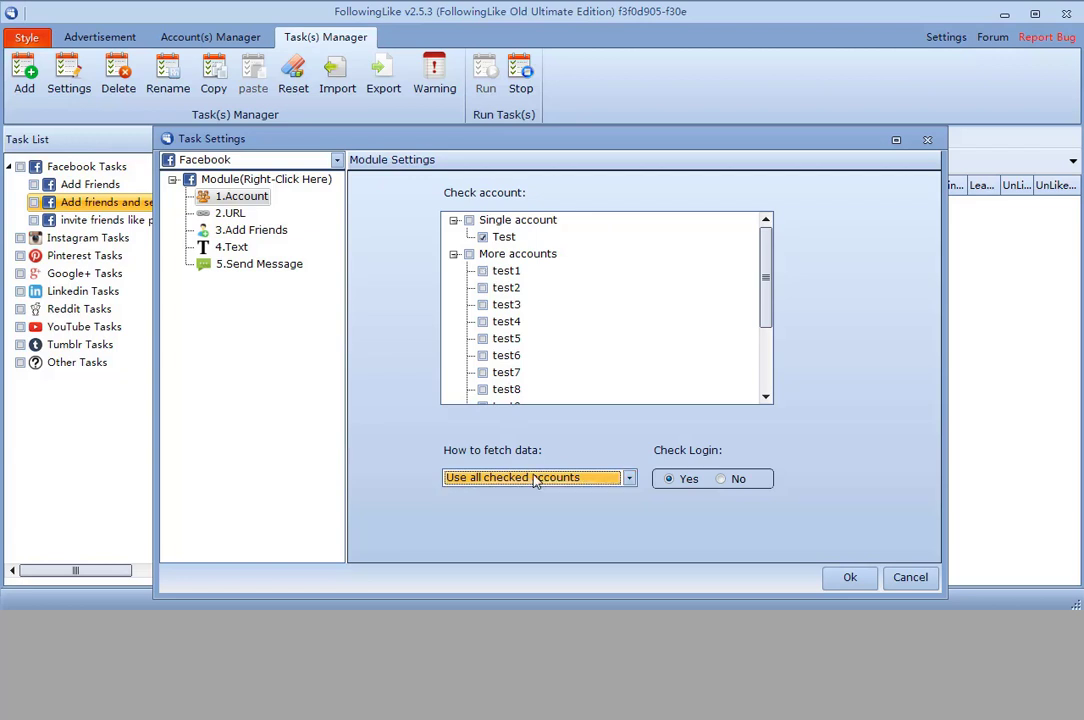
- Set the URL module to fetch the First row and to Move the row to the last after use
click(230, 213)
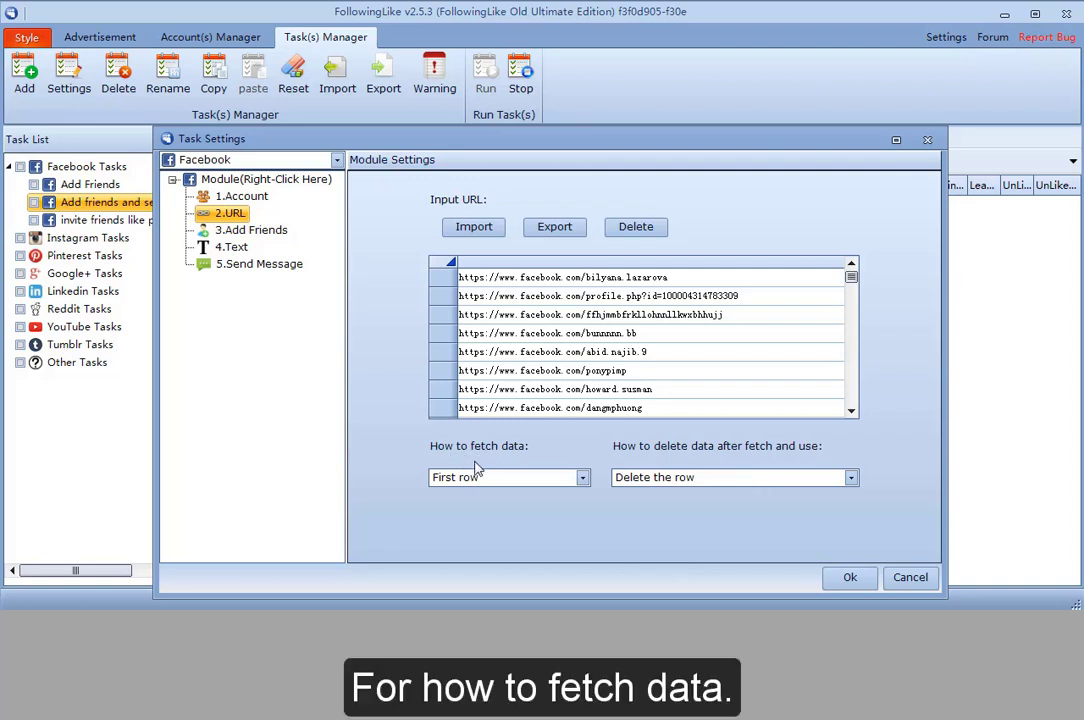
click(532, 479)
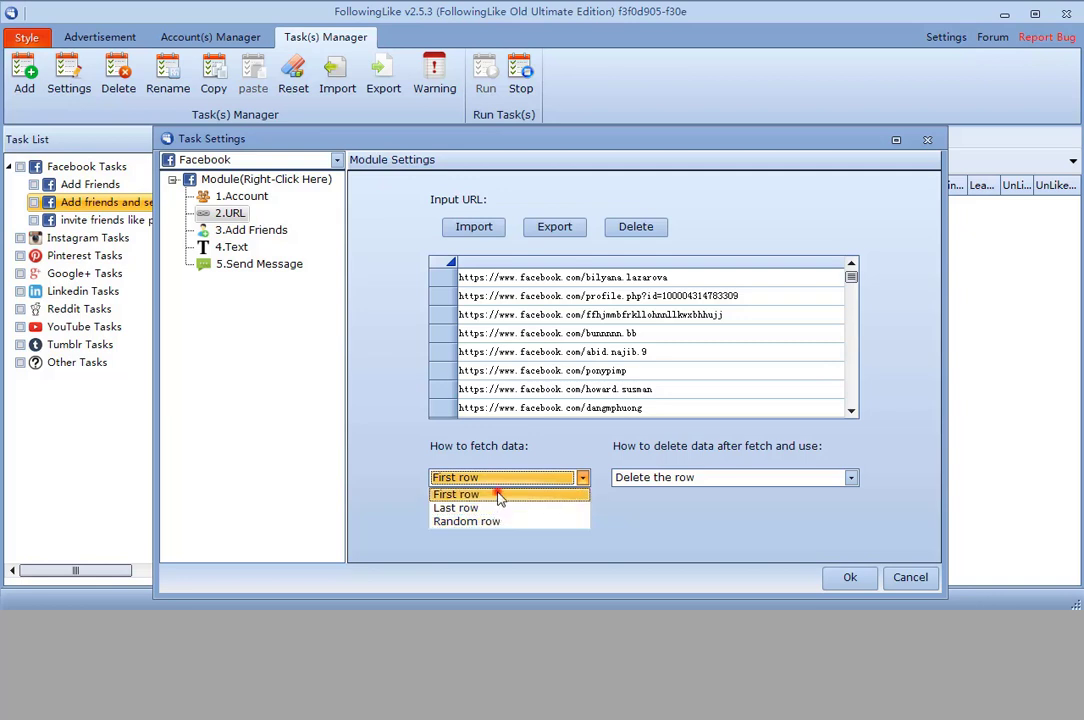
click(496, 494)
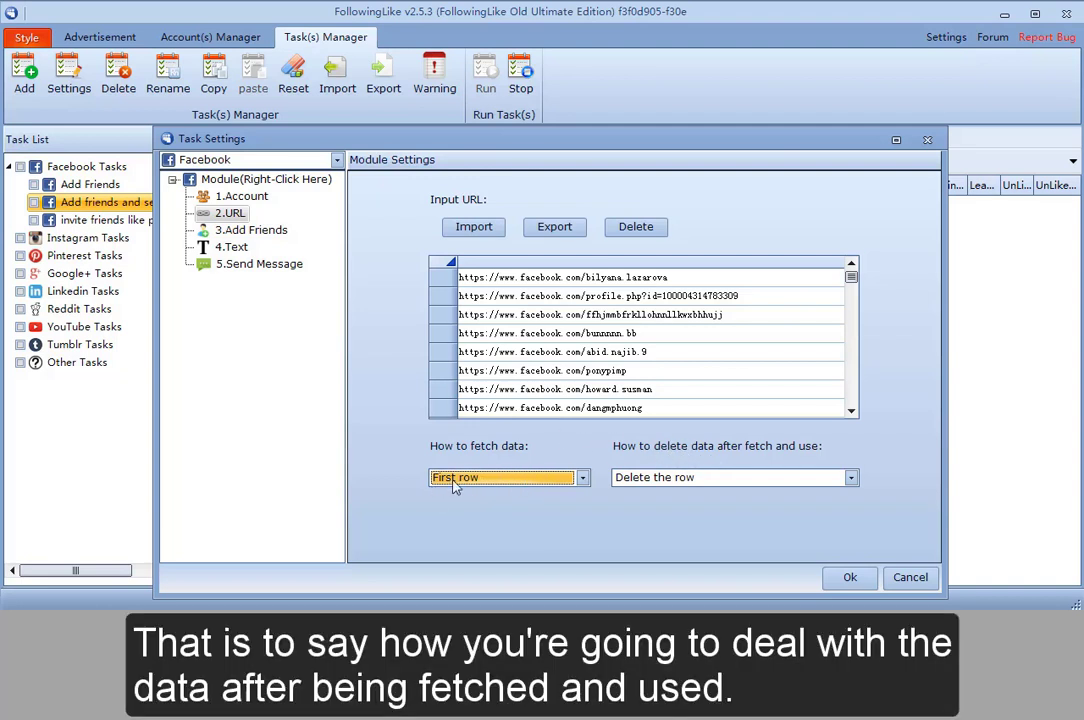
click(684, 477)
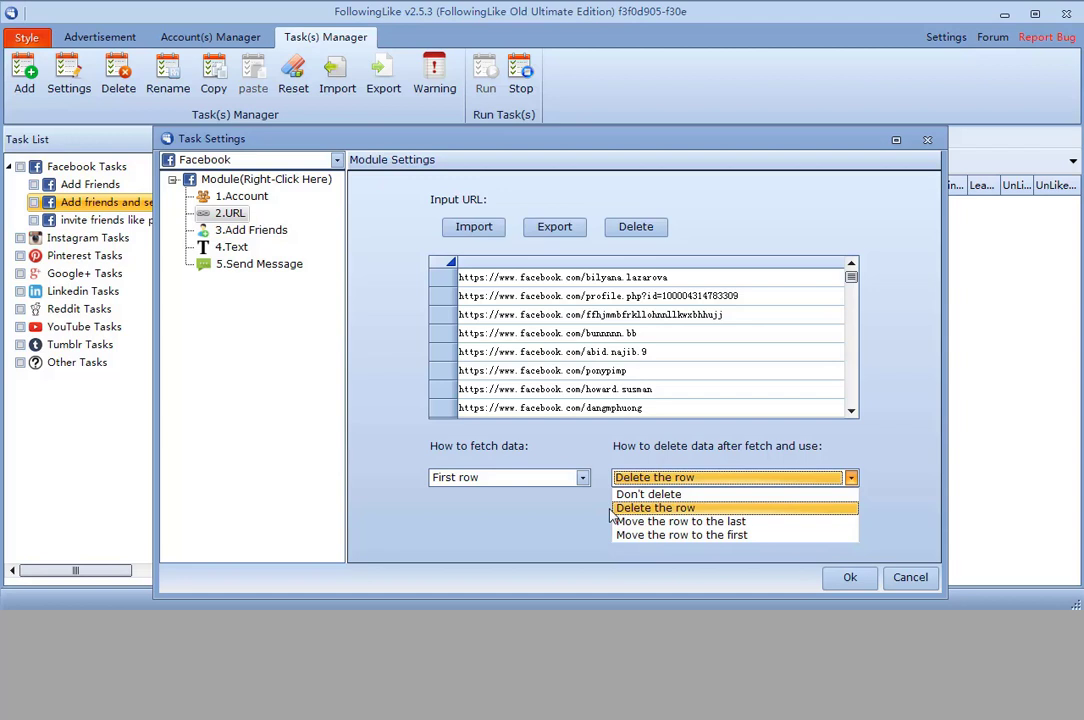
click(682, 521)
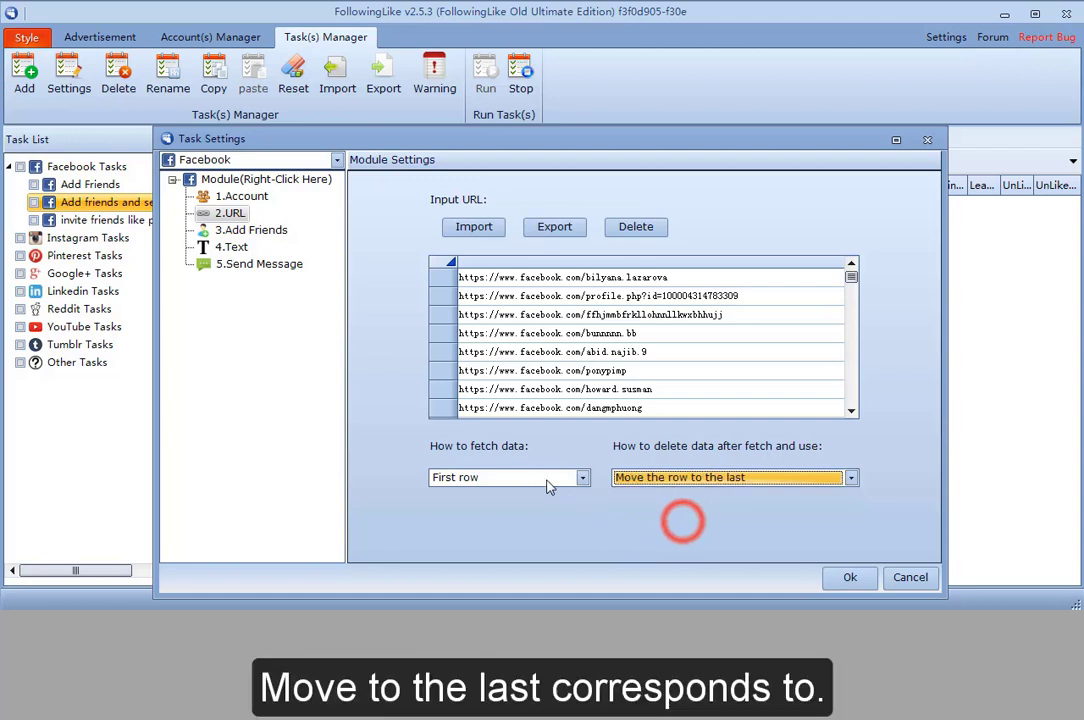
click(540, 478)
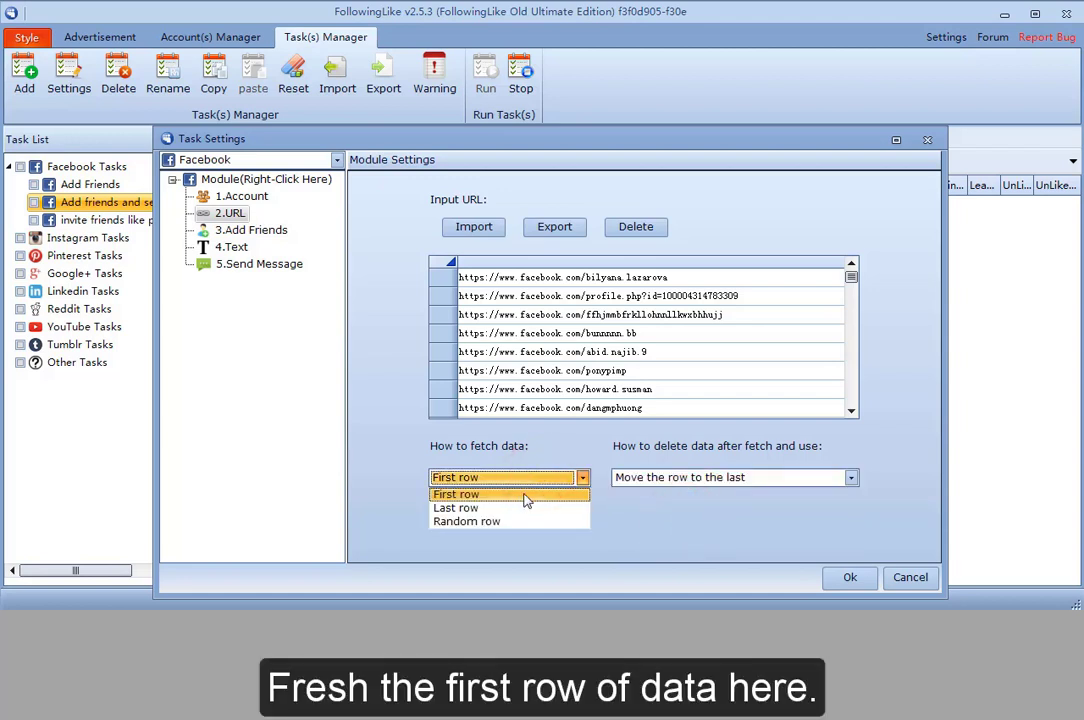
click(513, 497)
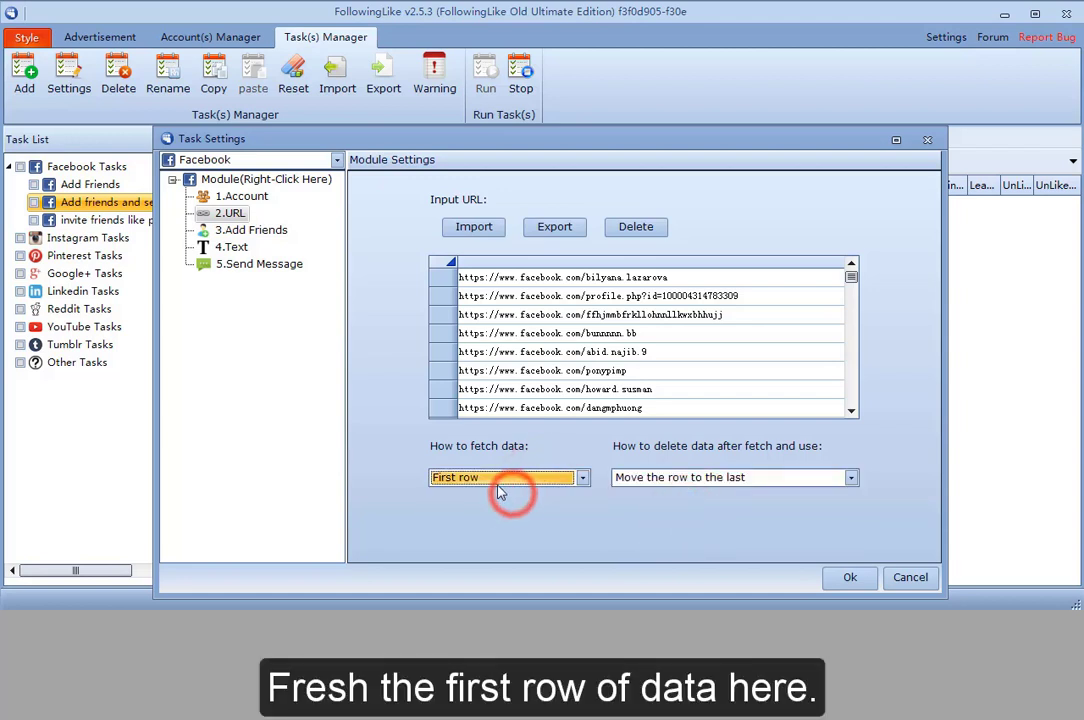
- Switch the URL module to fetch the Last row and to Move the row to the first after use
click(573, 478)
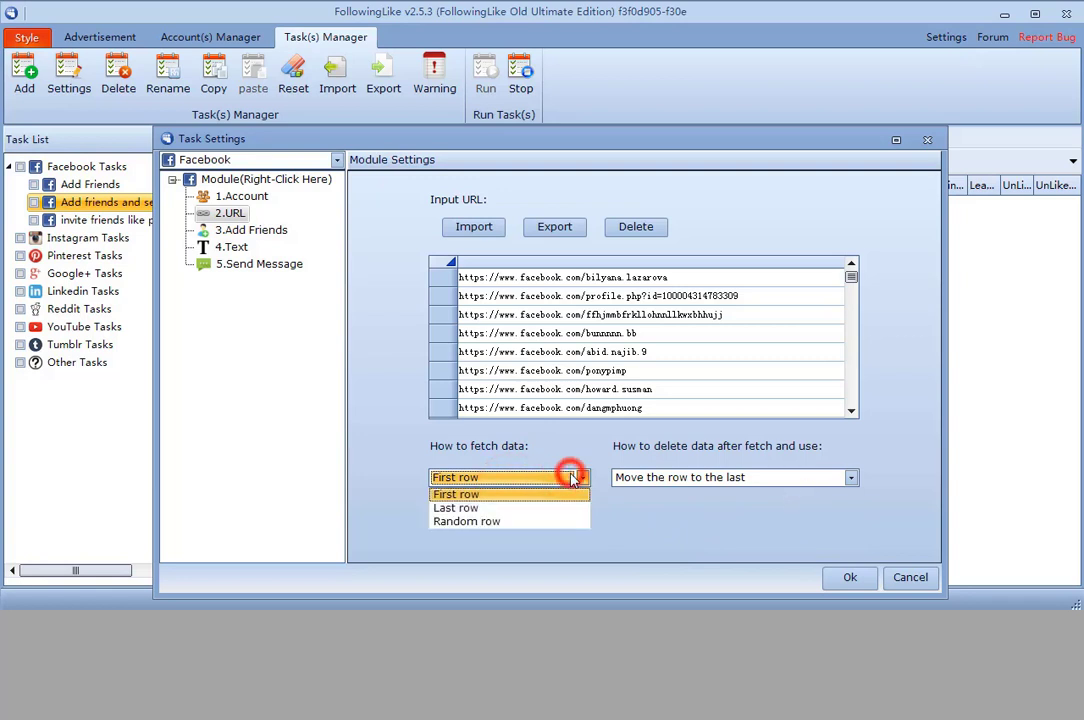
click(528, 509)
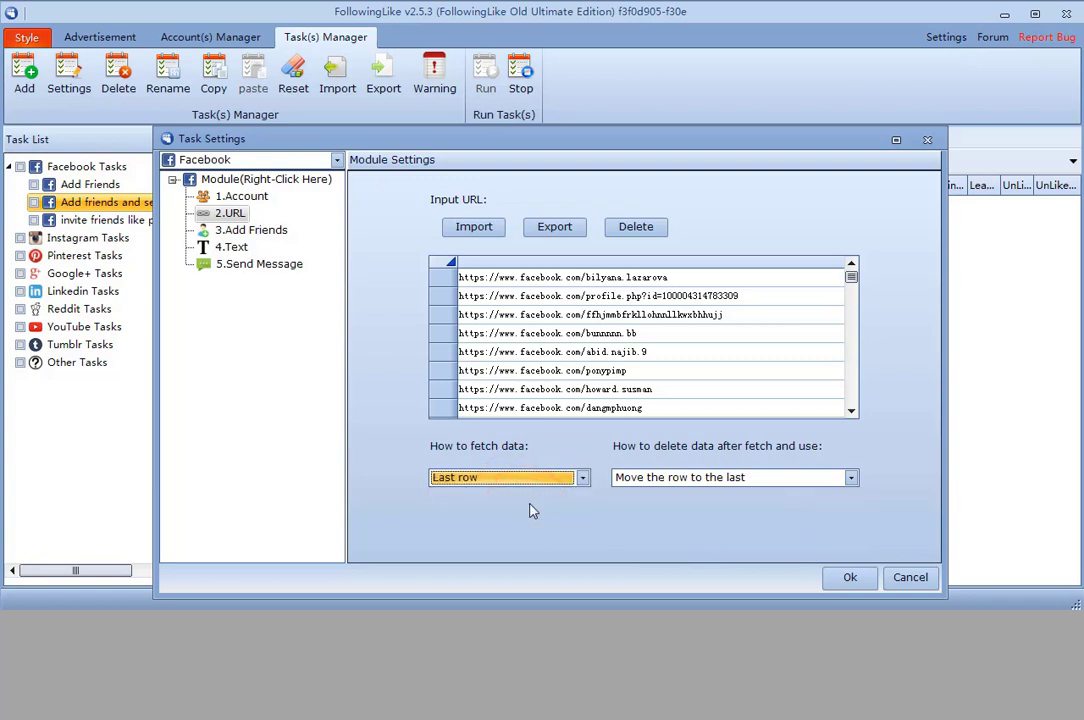
click(700, 478)
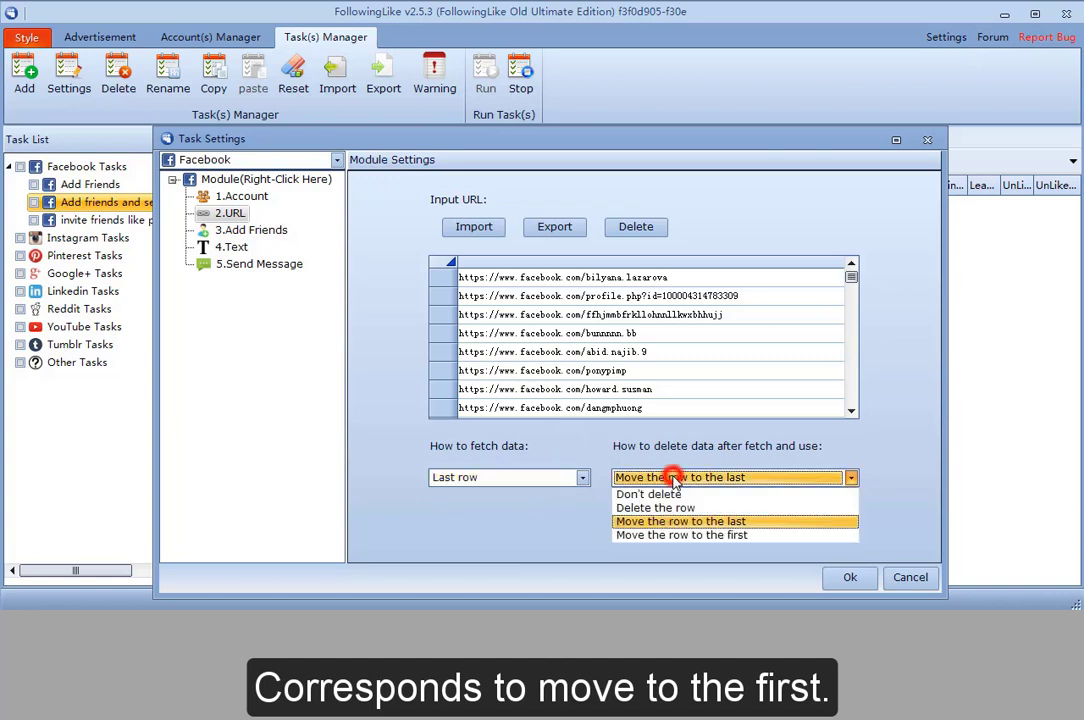
click(680, 536)
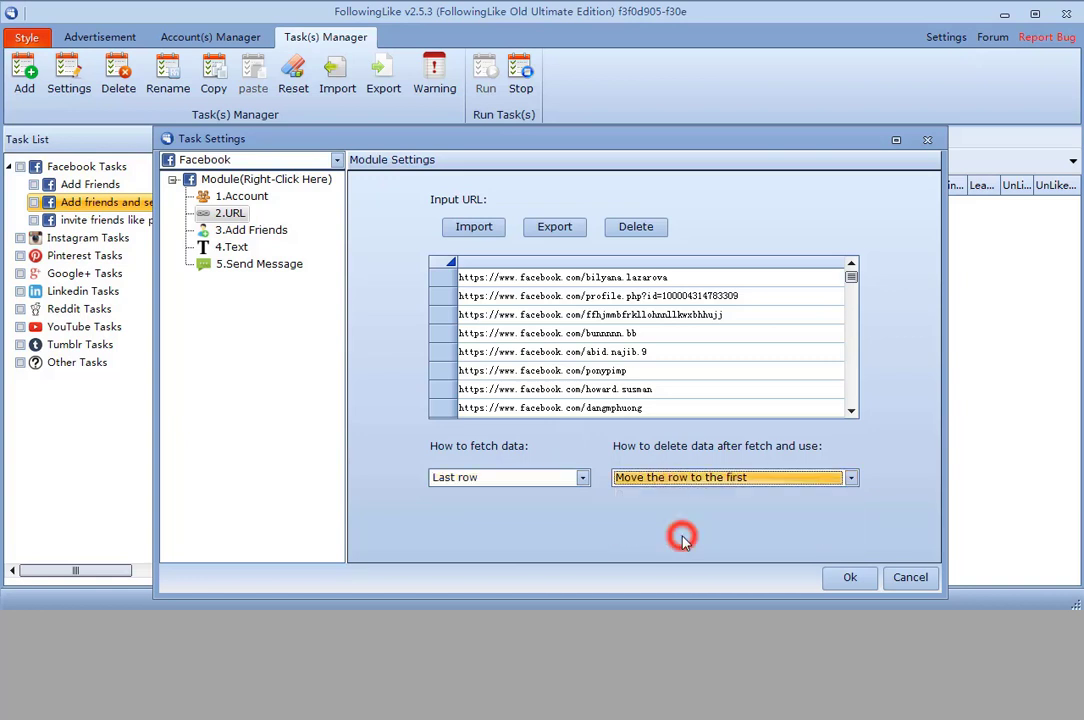
- Set the URL module to fetch a Random row and to Delete the row after use
click(548, 479)
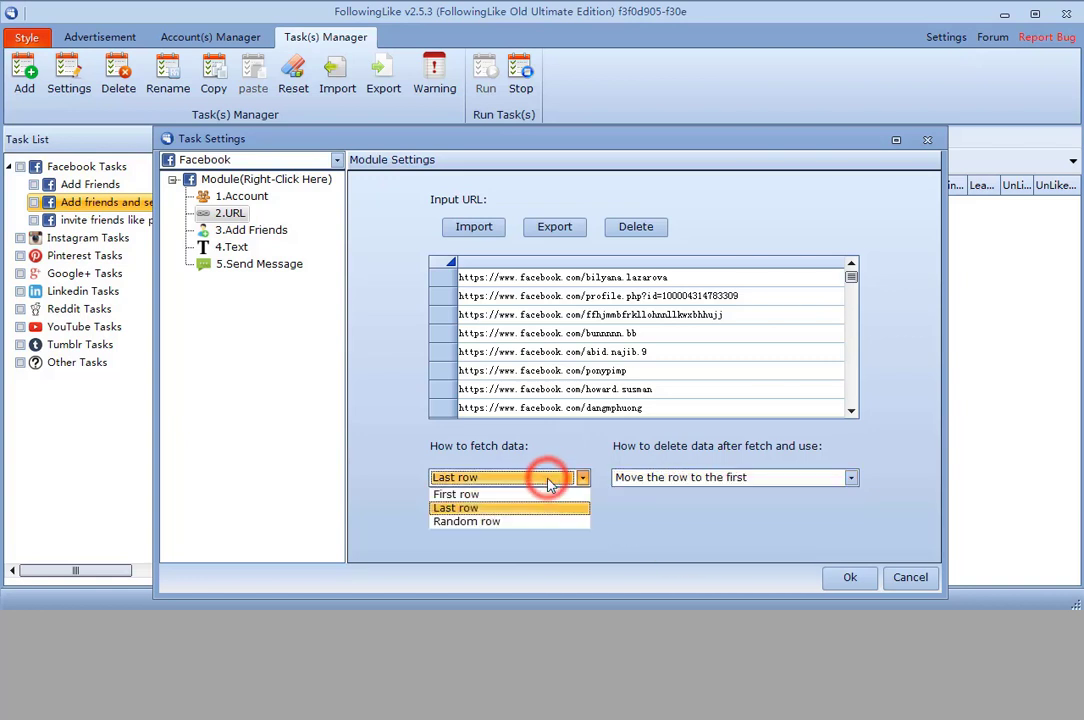
click(503, 522)
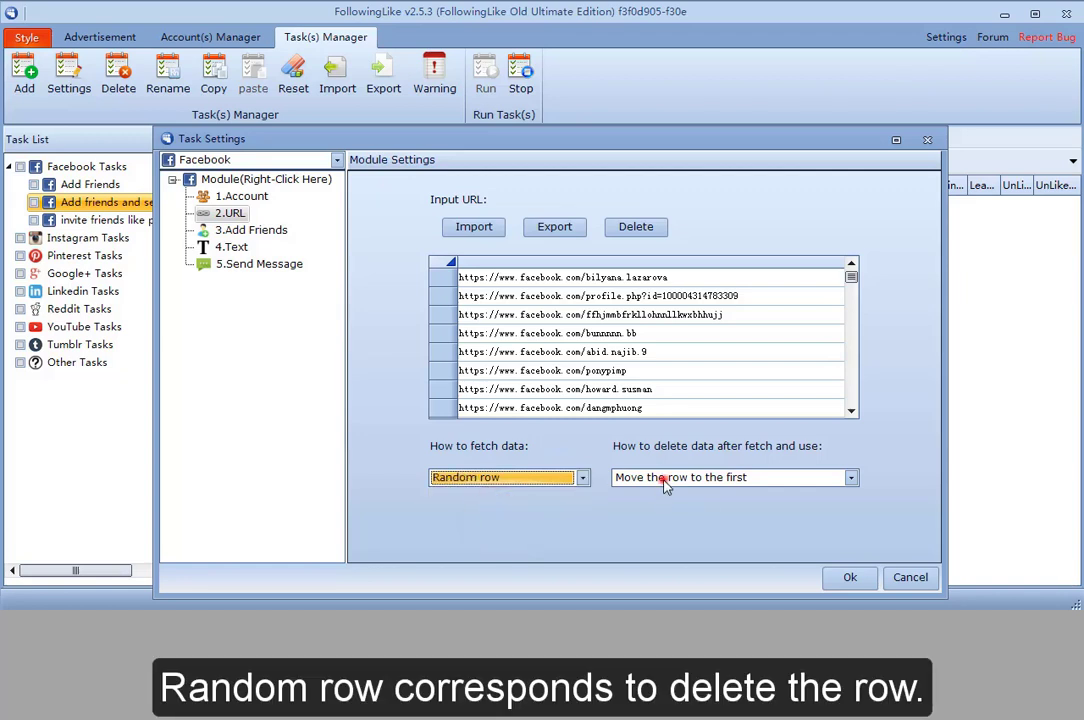
click(765, 479)
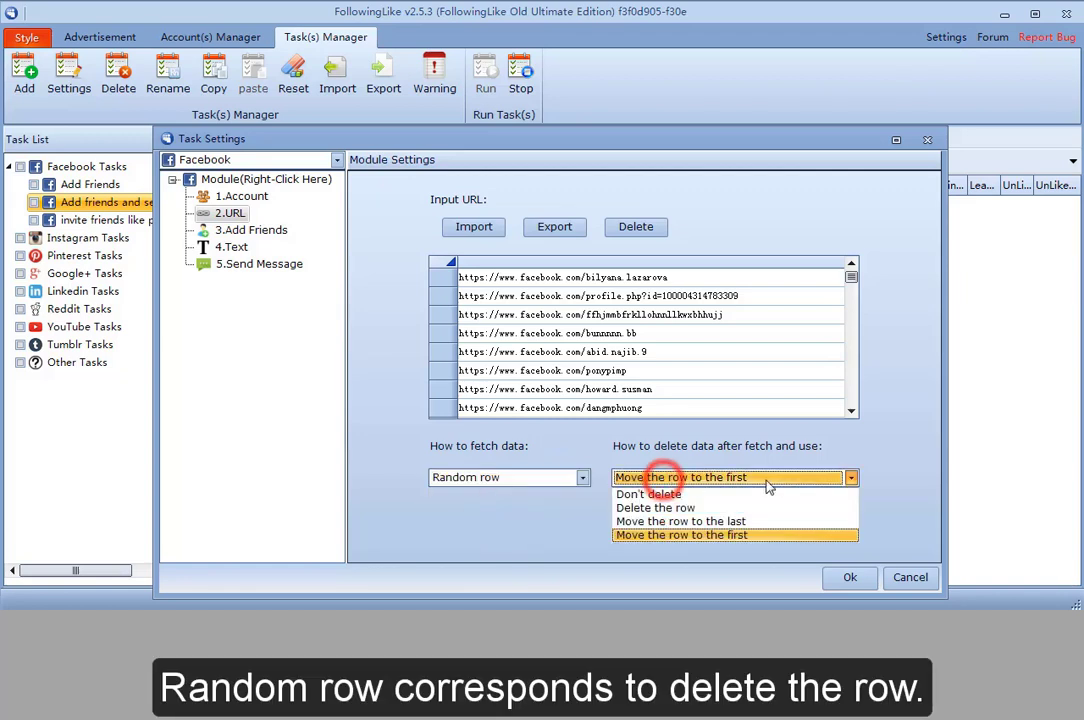
click(652, 508)
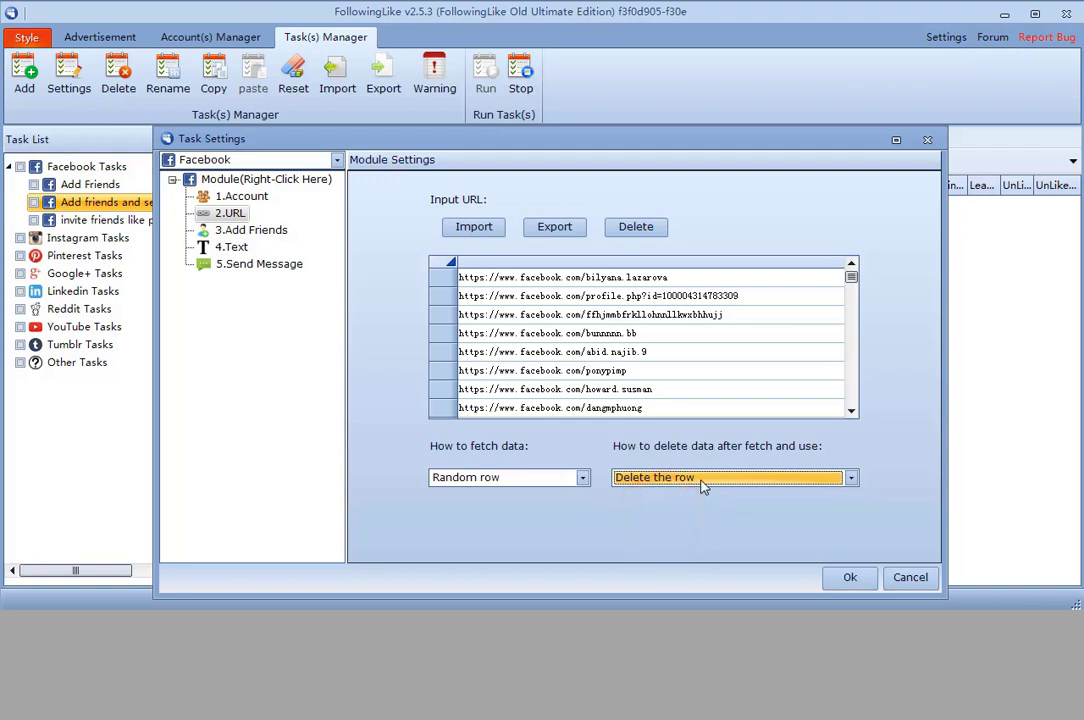
key(Tab)
- Choose Success Results and First row fetching in the Add Friends module, and compare with the URL module's fetch options
click(262, 236)
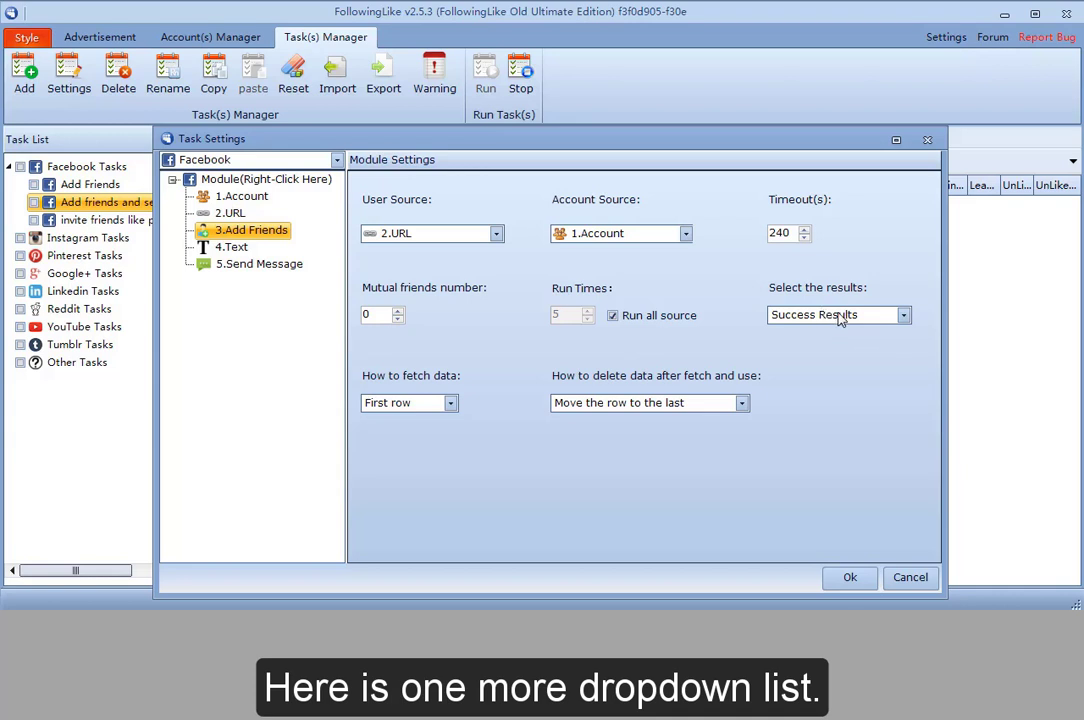
click(843, 316)
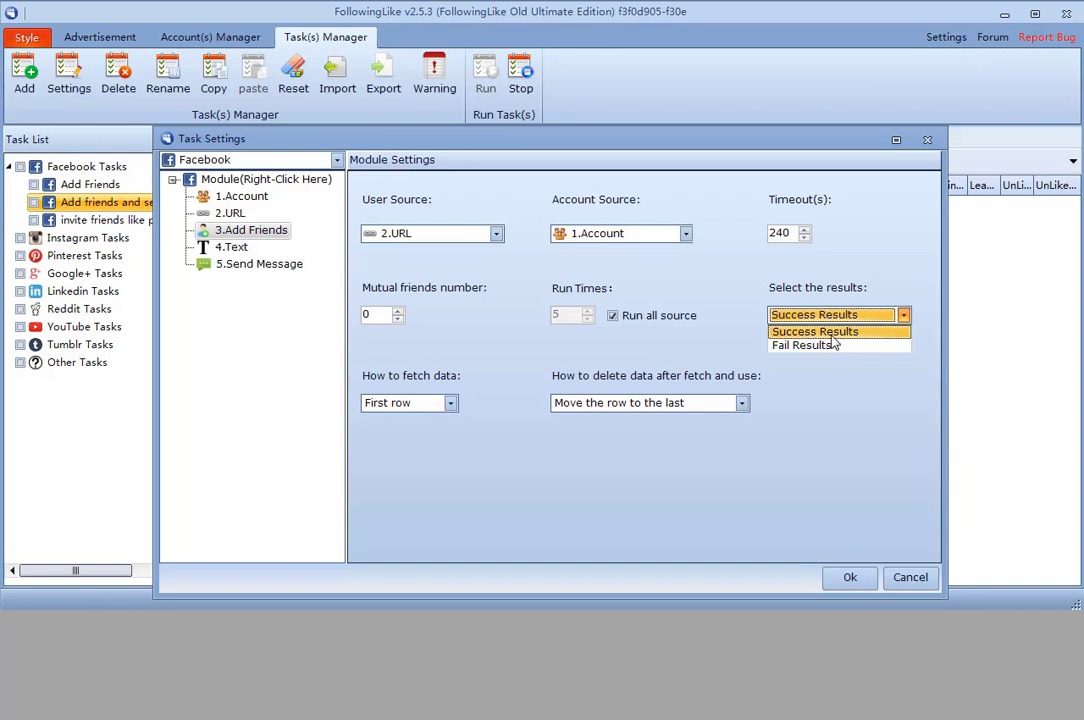
click(835, 332)
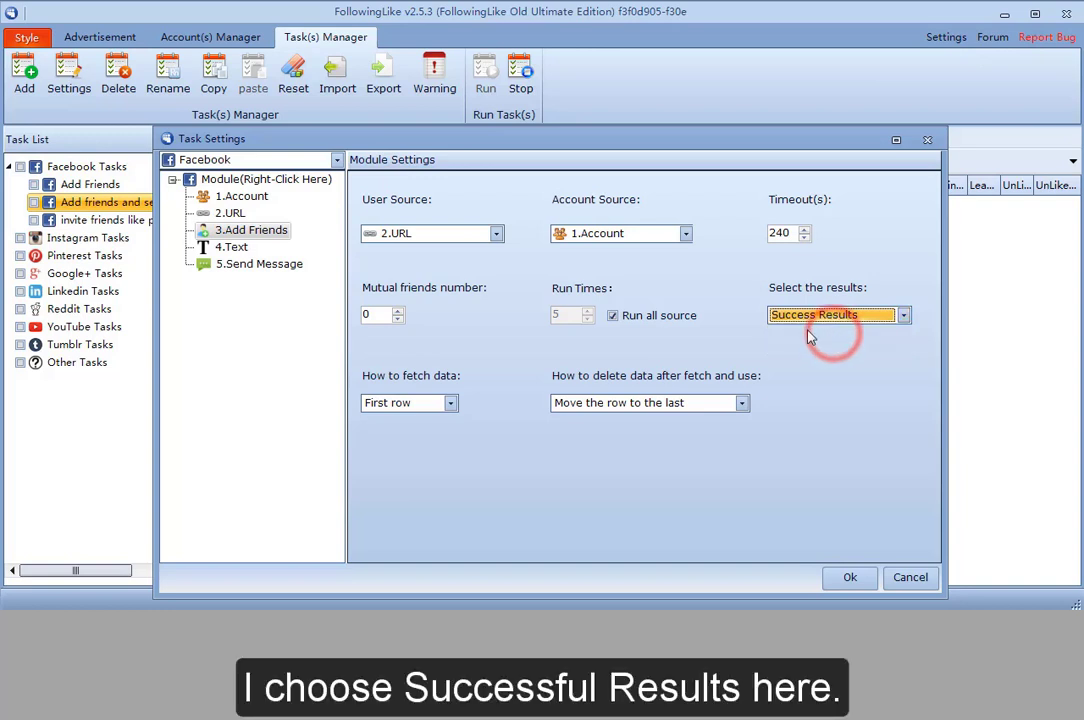
click(418, 403)
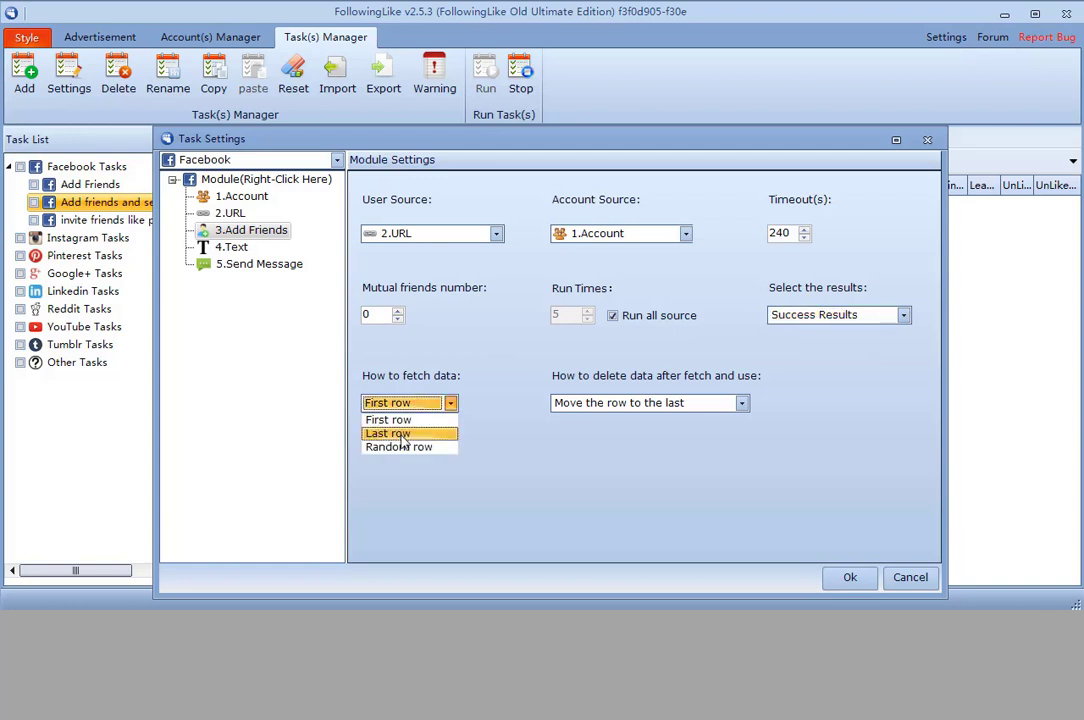
click(378, 418)
click(235, 214)
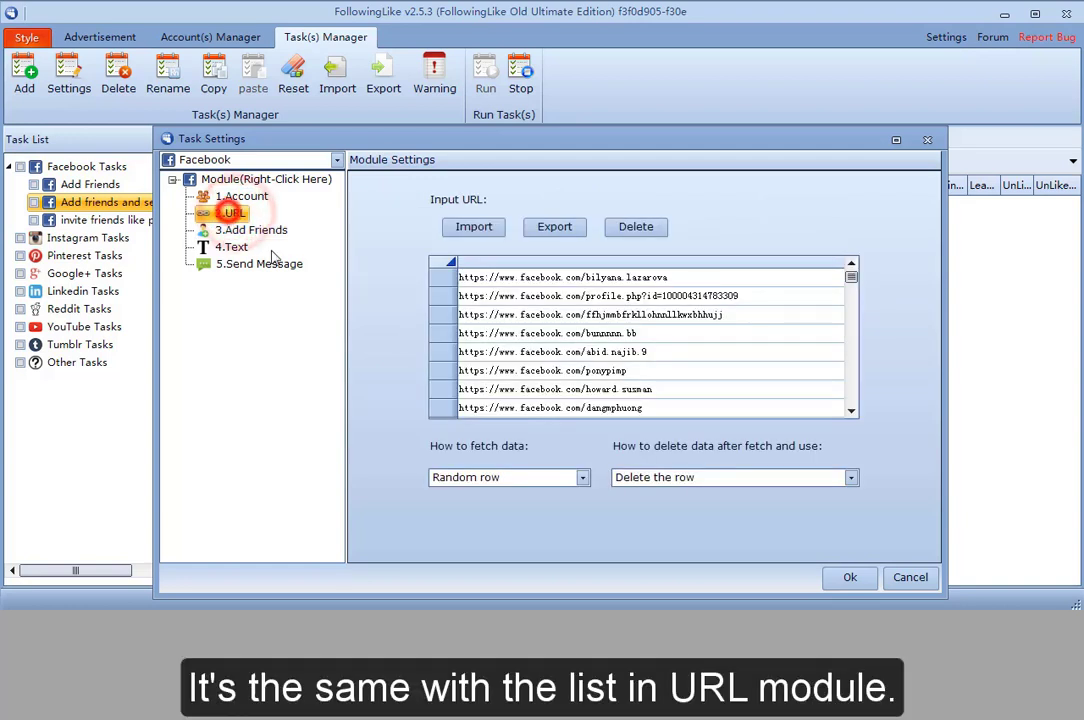
- Examine the URL module's data-fetching choices, then the matching choices in the Add Friends module, picking First row there
click(491, 479)
click(493, 481)
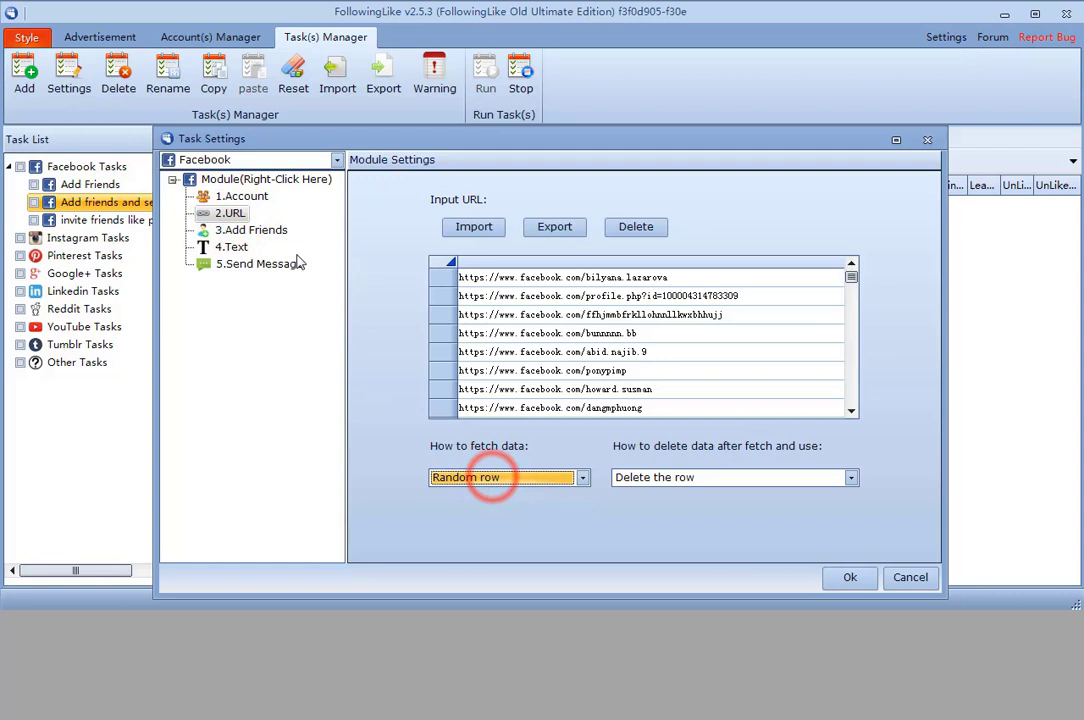
click(245, 229)
click(408, 403)
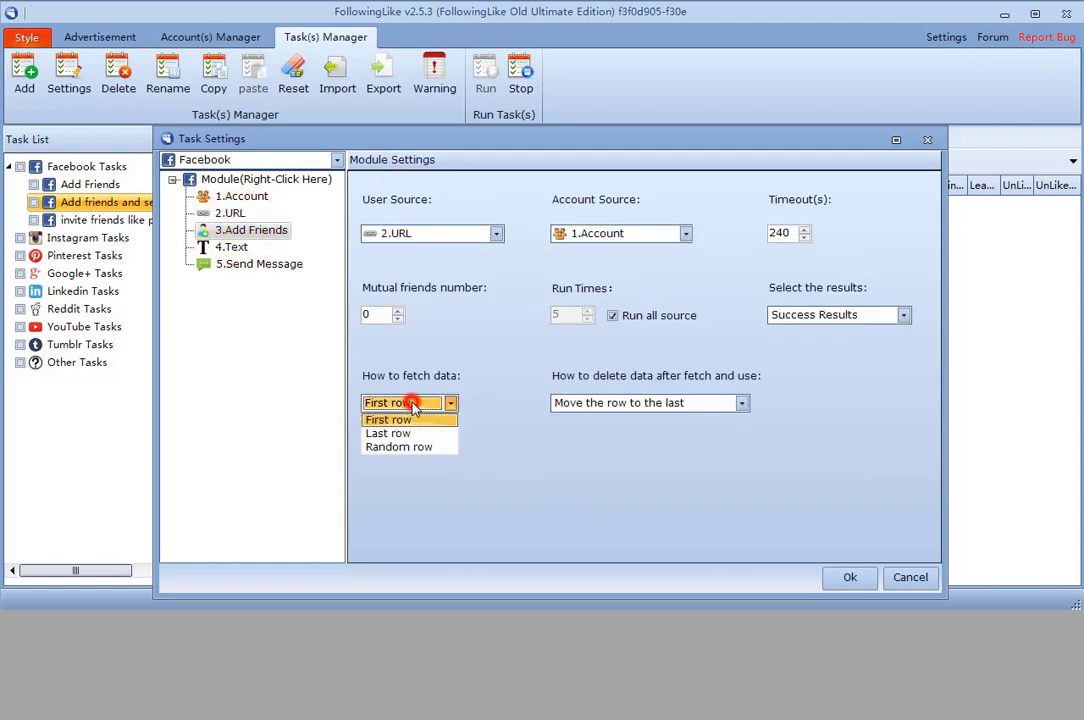
click(413, 416)
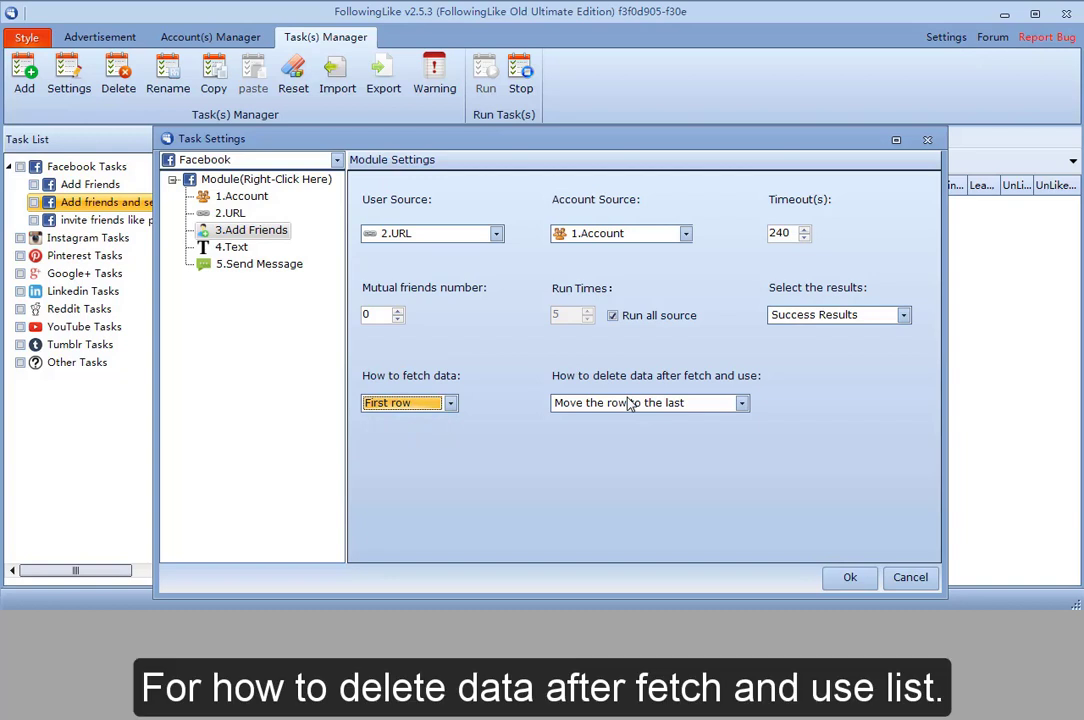
- Review the URL module's options for deleting data after fetch and use, and return to the Add Friends module to compare
click(233, 214)
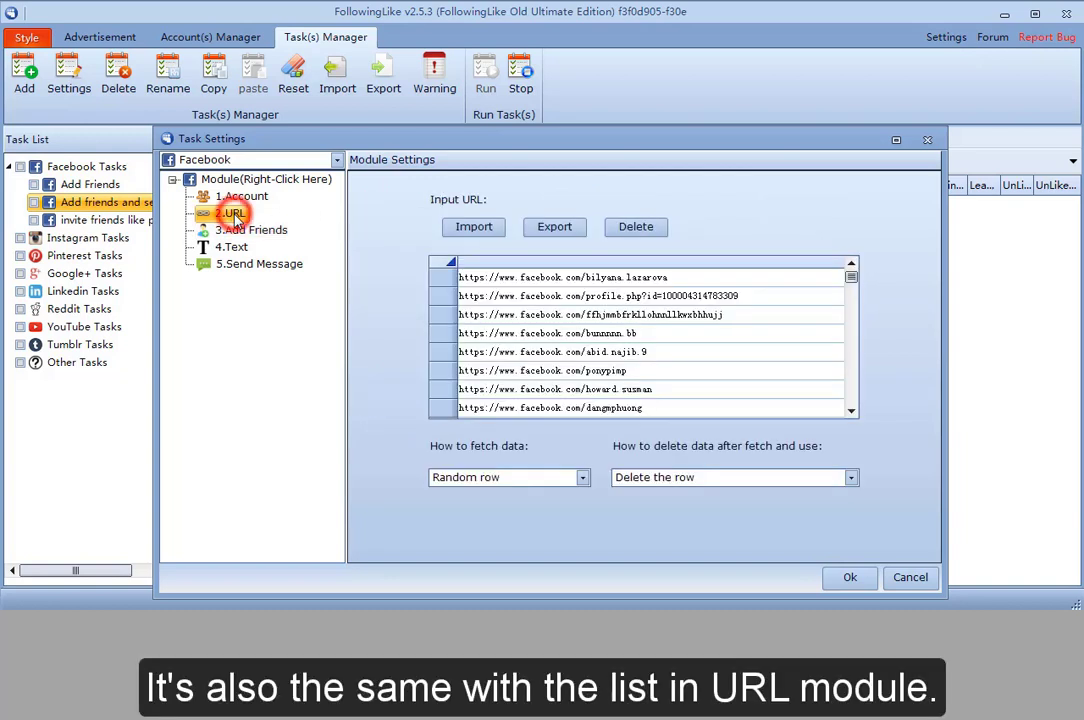
click(700, 478)
click(725, 479)
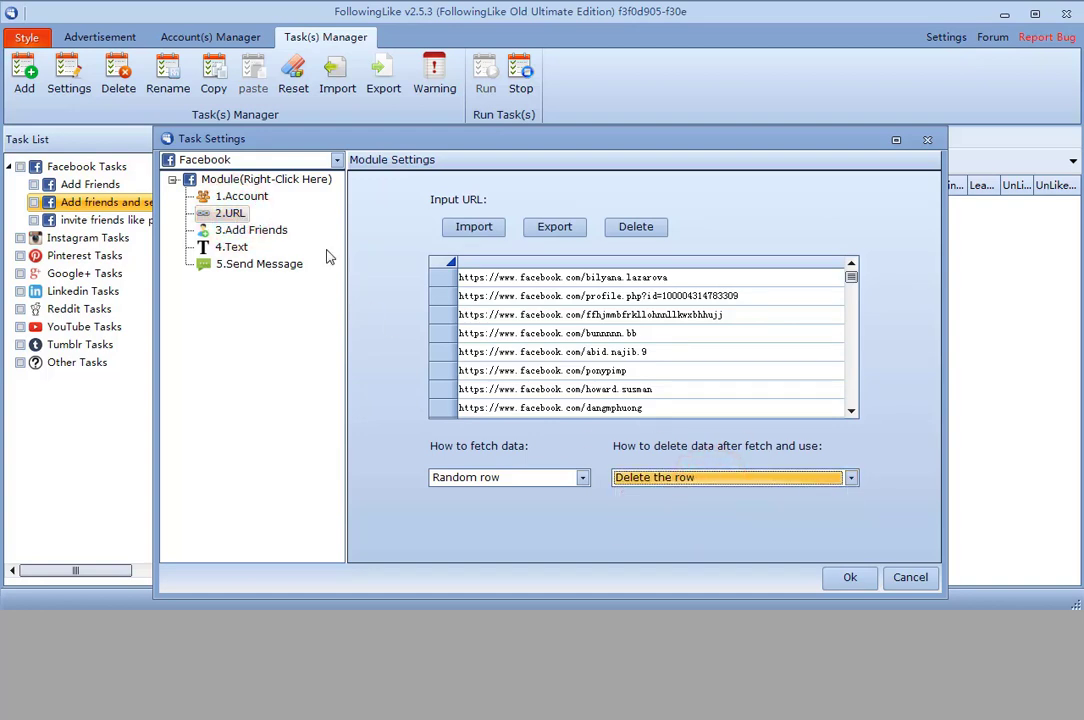
click(245, 231)
- Compare the Text module's fetch and delete settings with those of the URL module
click(230, 246)
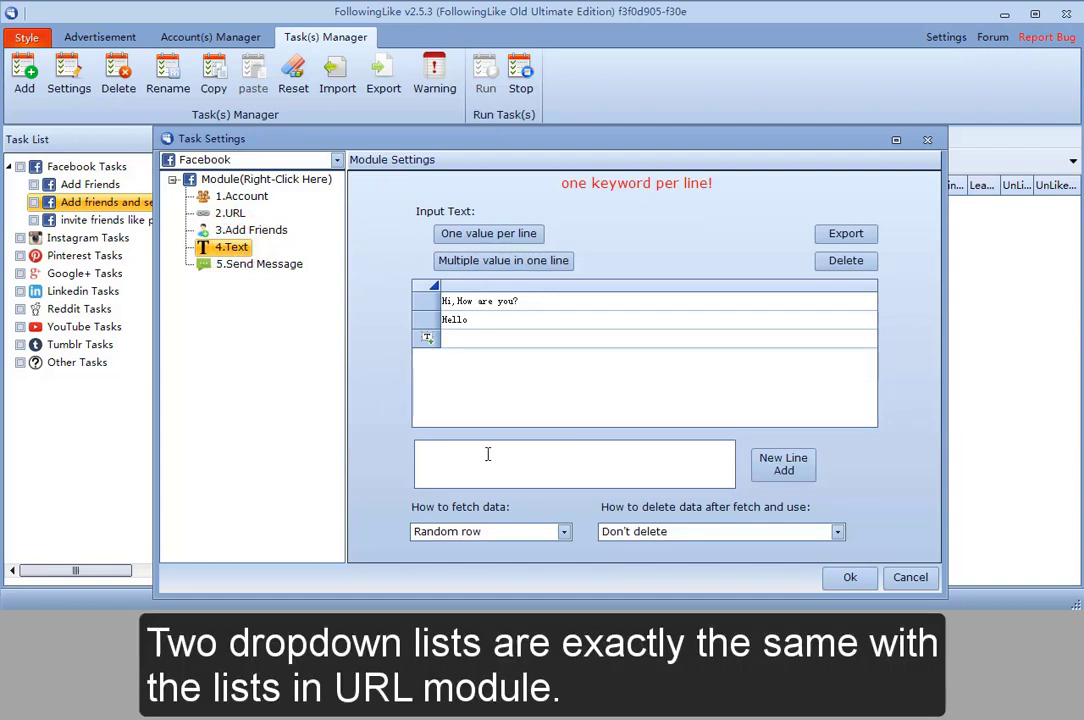
click(230, 214)
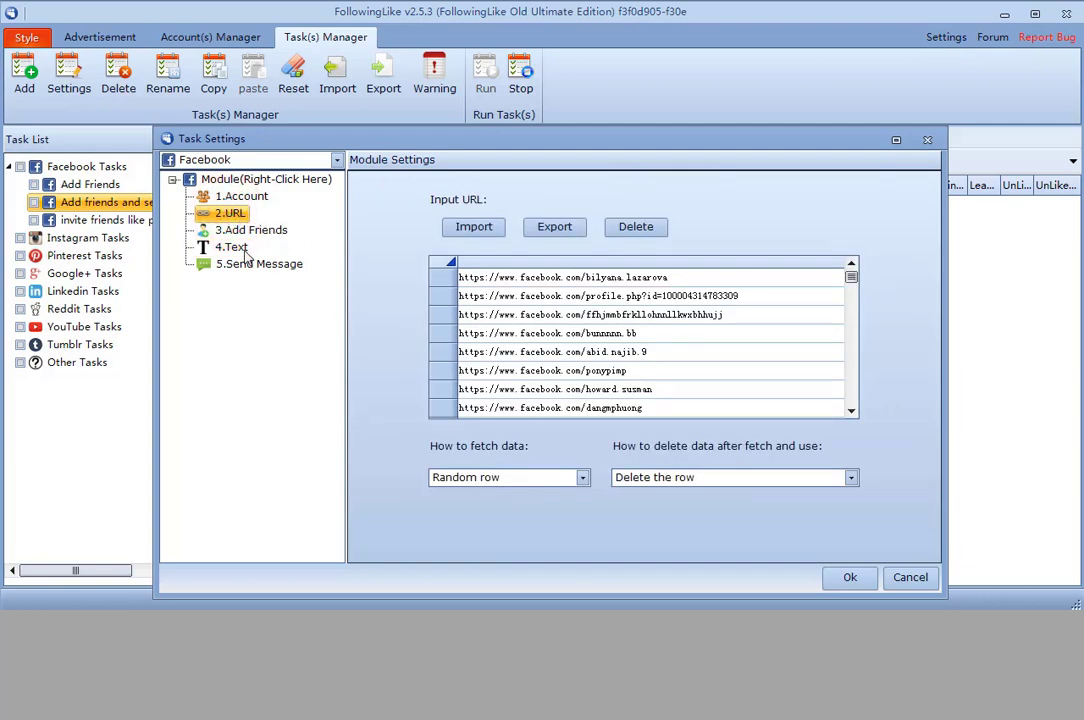
click(233, 249)
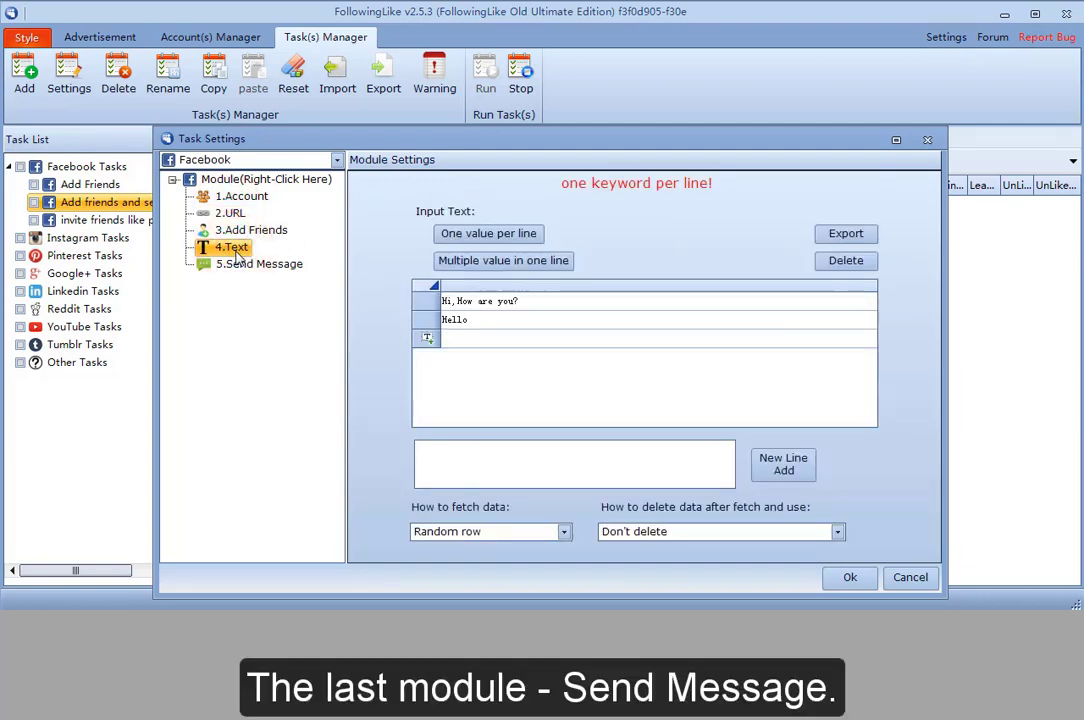
- Examine the Send Message module's settings and compare them with the result, fetch and delete settings of its Add Friends user source
click(247, 271)
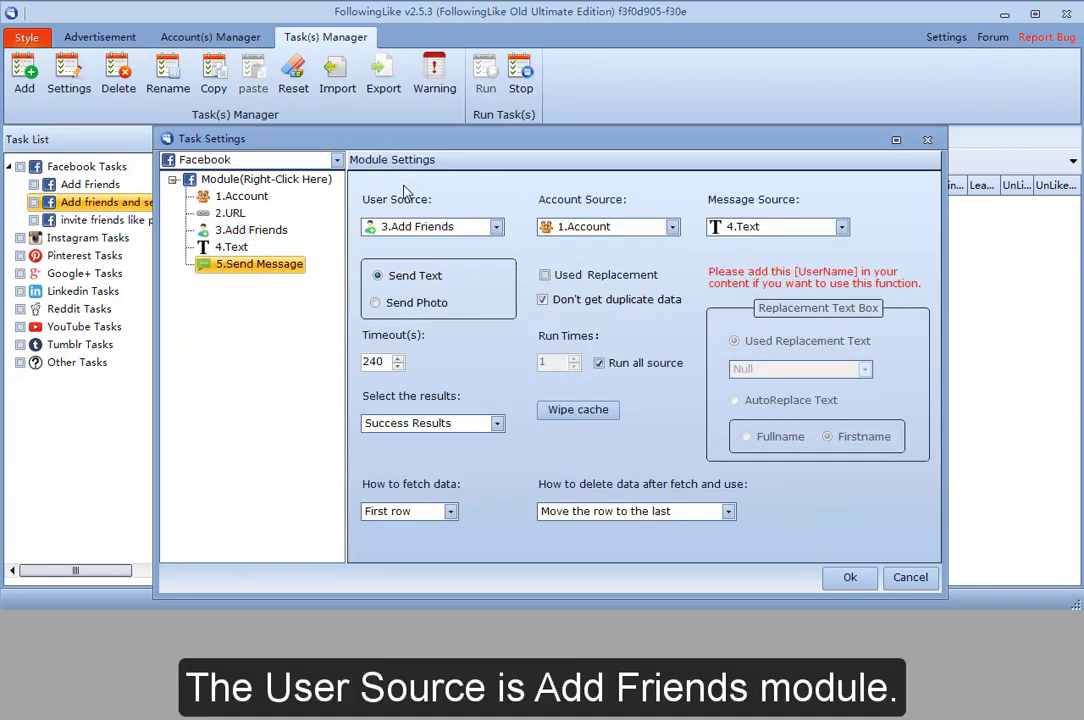
click(270, 230)
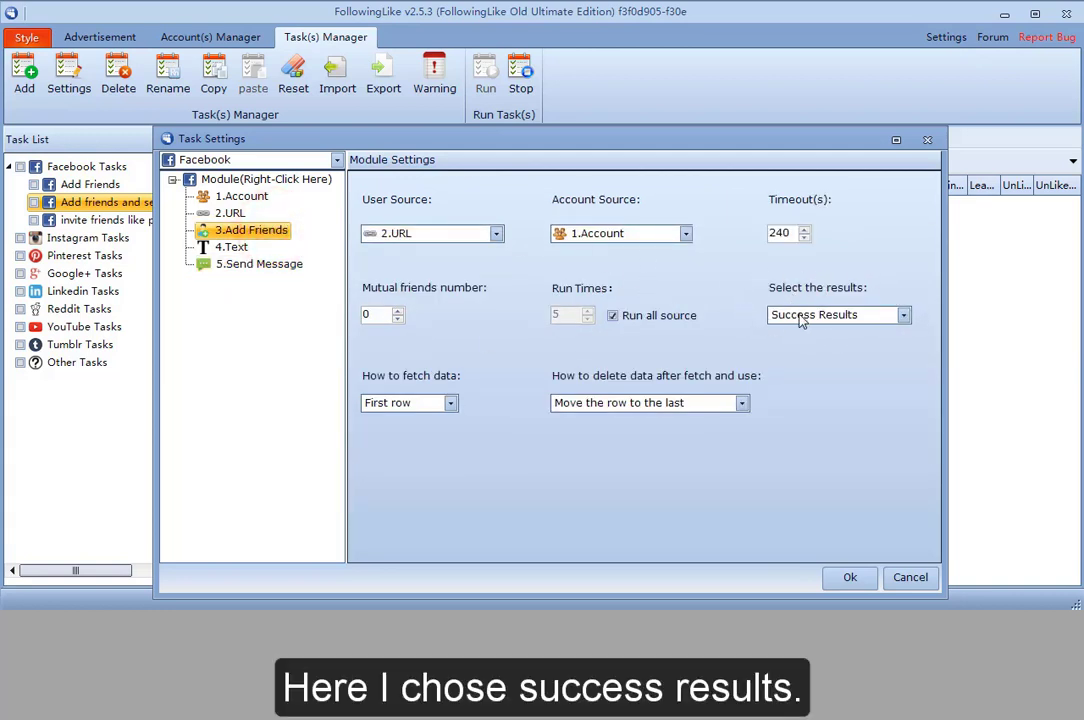
click(268, 264)
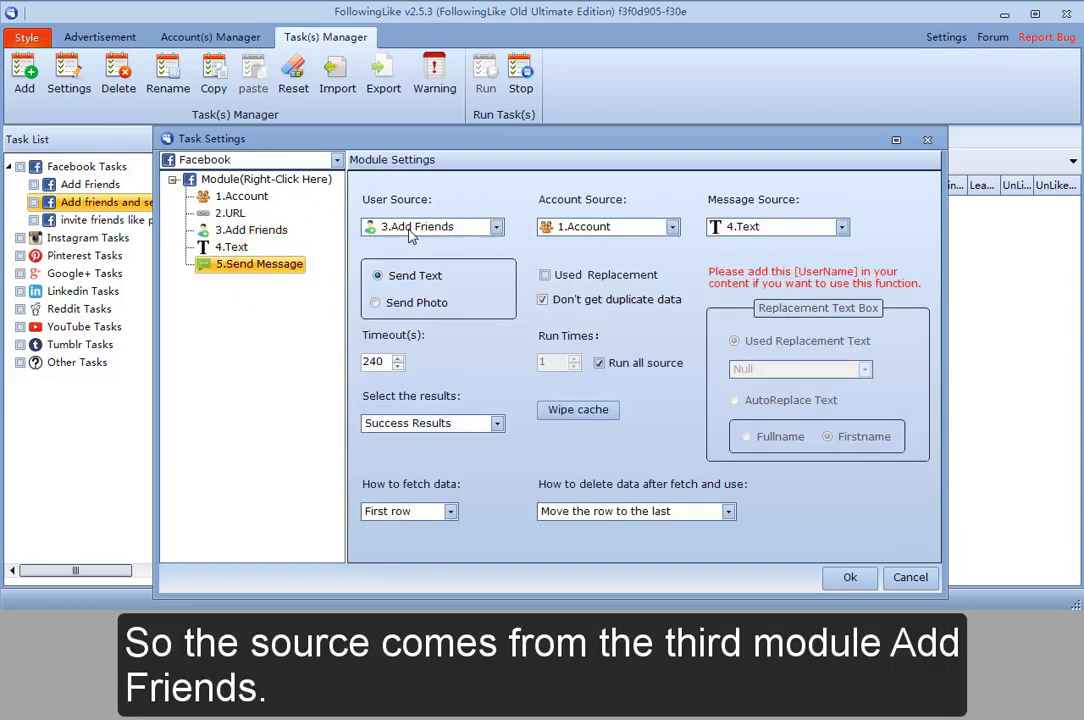
click(255, 231)
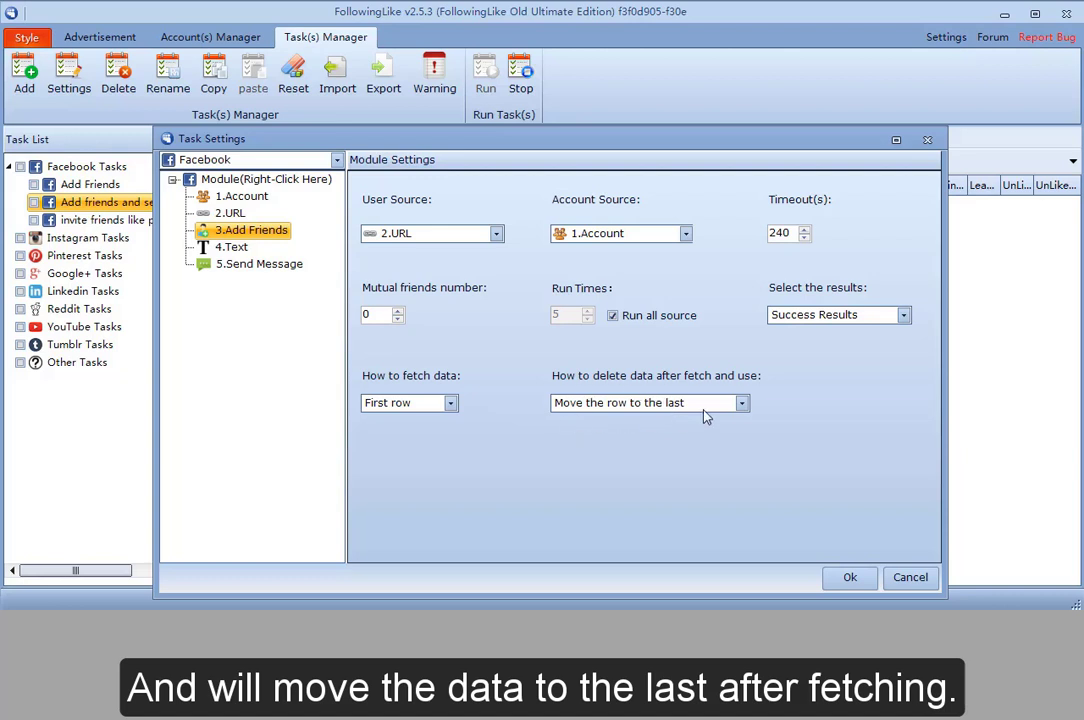
click(276, 267)
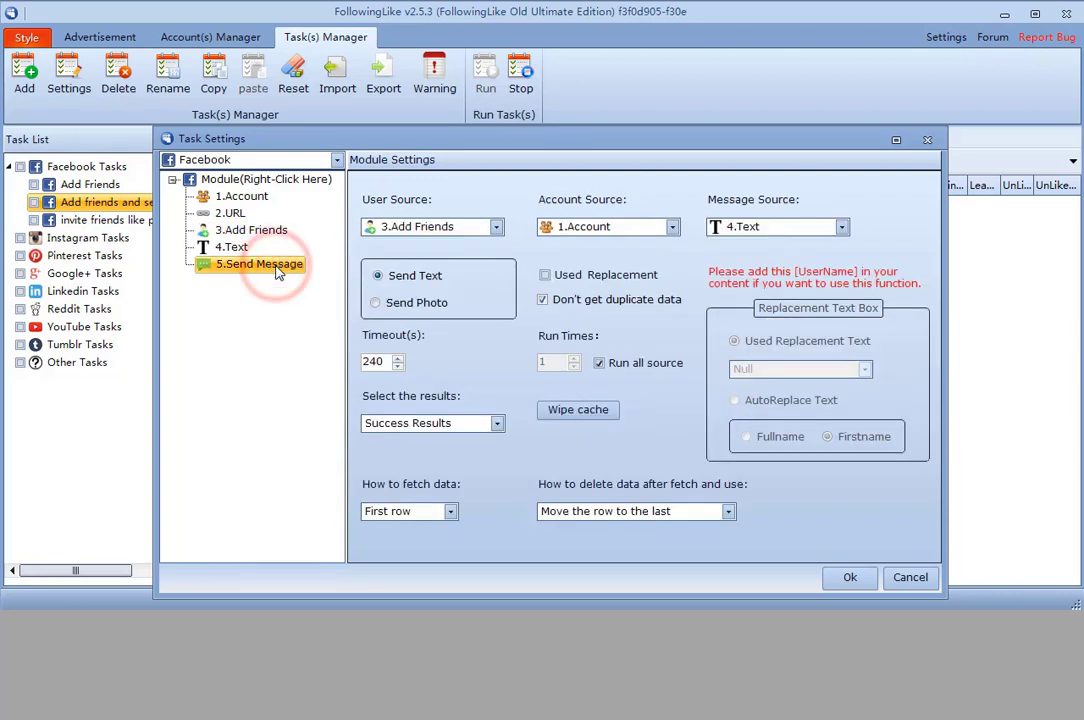